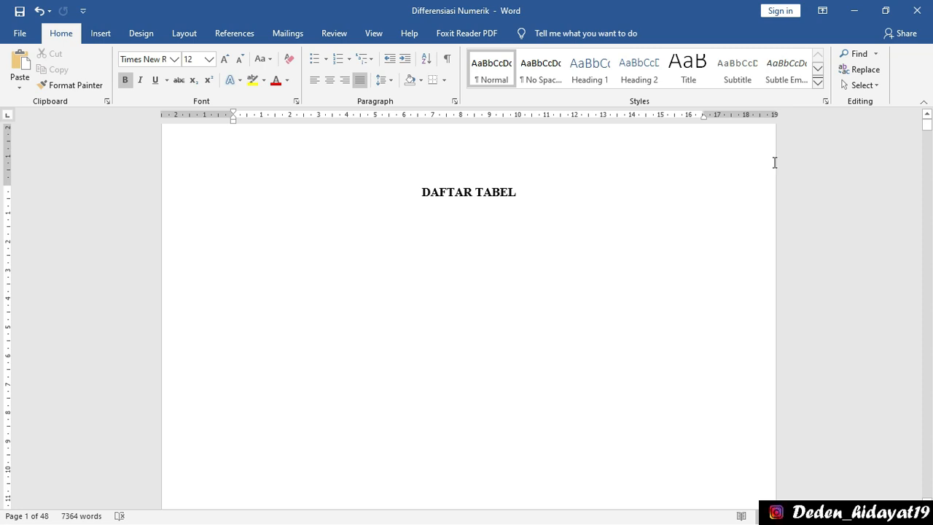
{"action": "left_click_drag", "start_coordinate": [930, 126], "coordinate": [929, 131]}
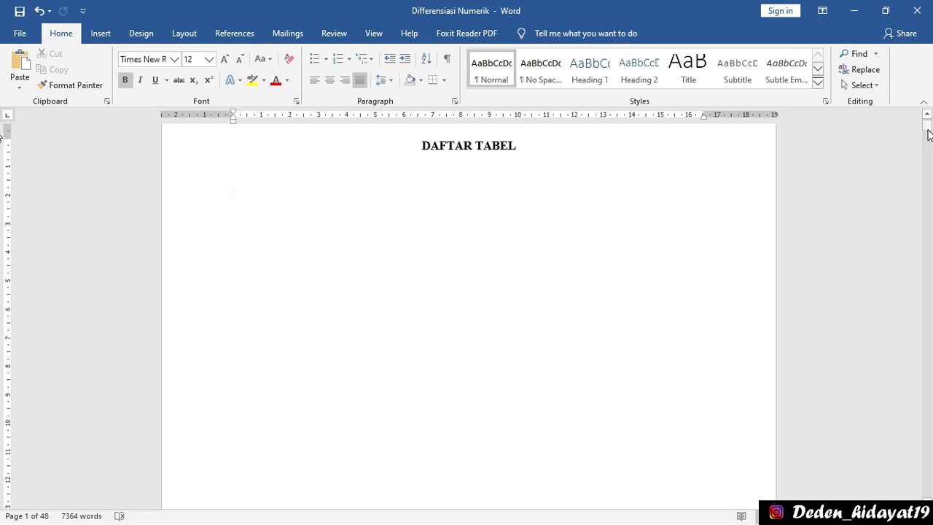
{"action": "left_click_drag", "start_coordinate": [927, 129], "coordinate": [928, 130]}
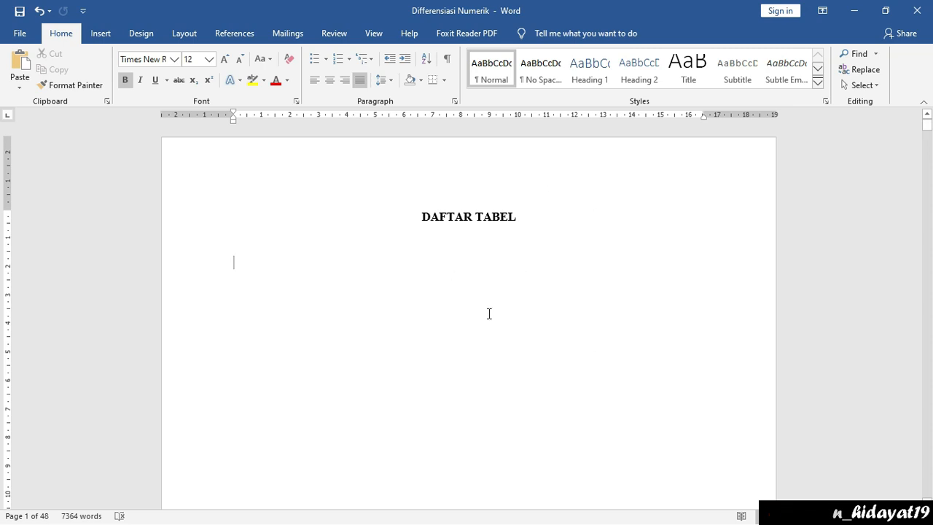
{"action": "left_click", "coordinate": [238, 263]}
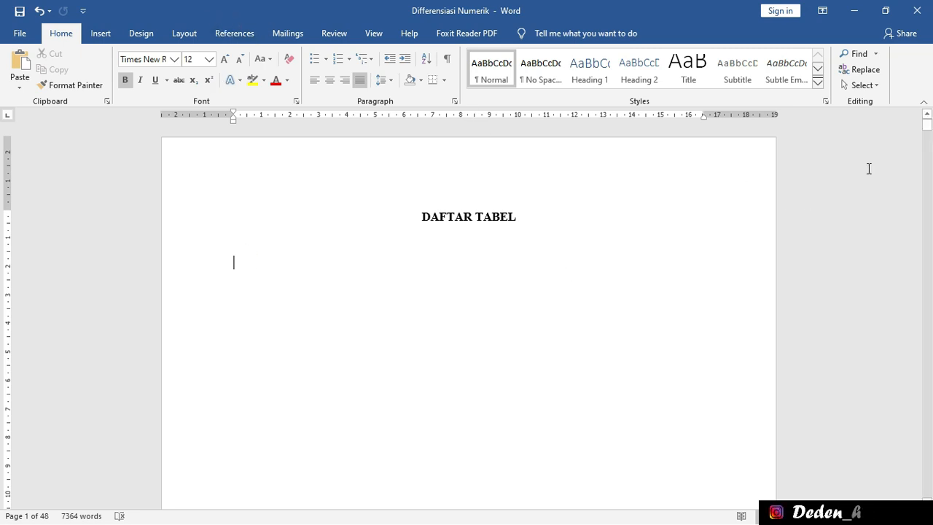
Start a caption at the typed "Tabel 1" text above the first table, choosing Tabel as its label.
{"action": "left_click", "coordinate": [929, 127]}
{"action": "left_click_drag", "start_coordinate": [929, 127], "coordinate": [928, 148]}
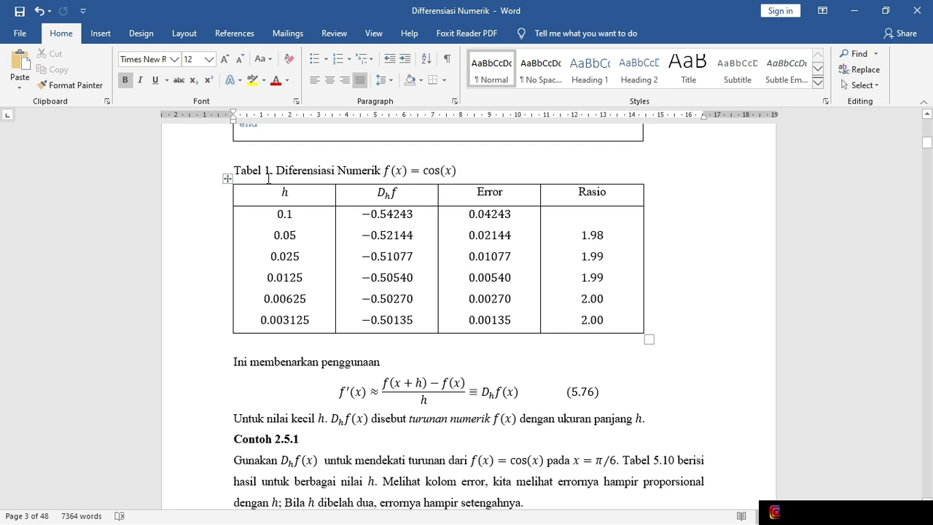
{"action": "left_click_drag", "start_coordinate": [268, 173], "coordinate": [244, 173]}
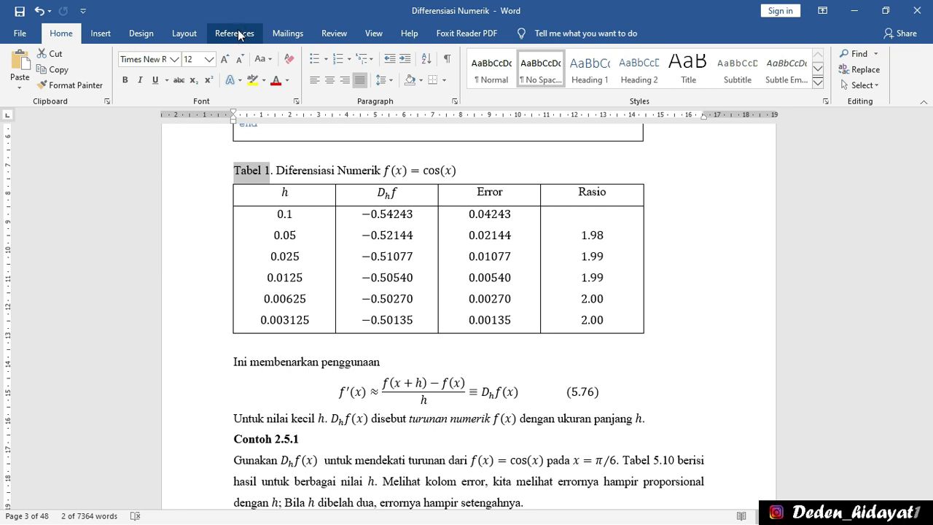
{"action": "left_click", "coordinate": [235, 34]}
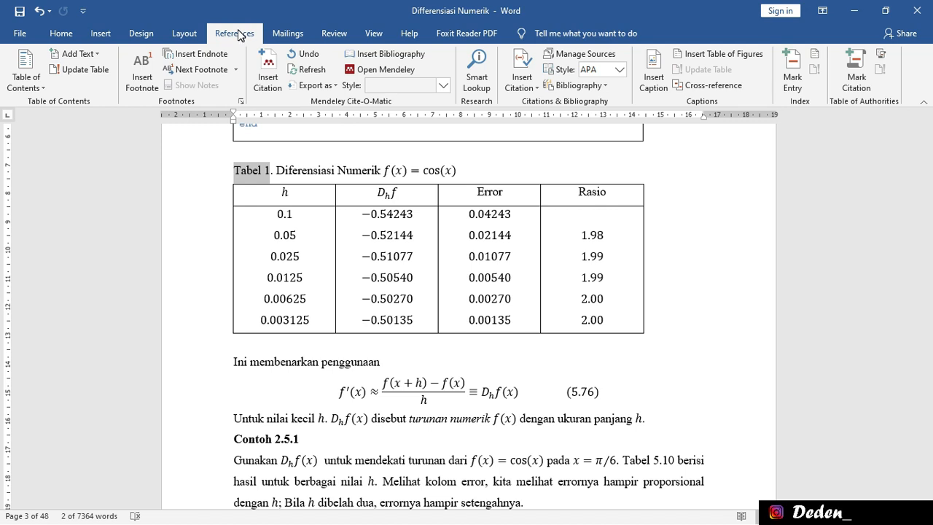
{"action": "left_click", "coordinate": [704, 58]}
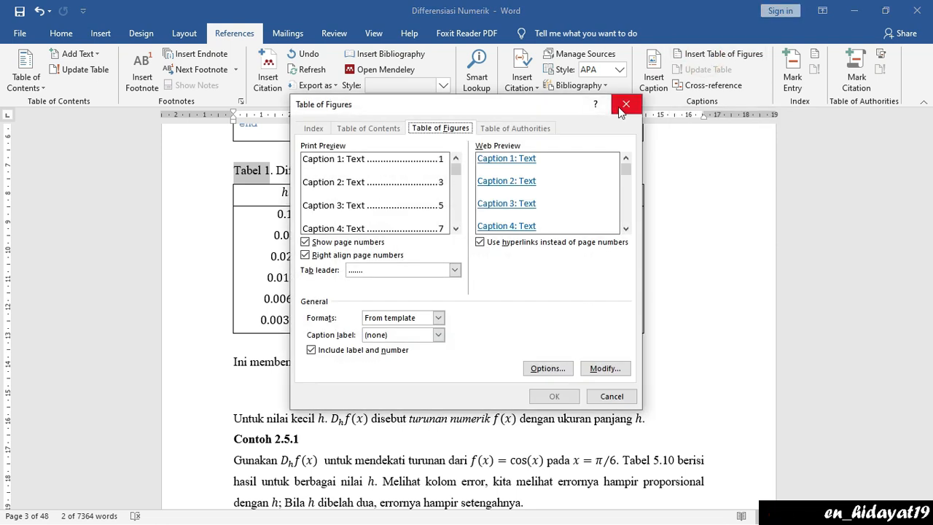
{"action": "left_click", "coordinate": [620, 106]}
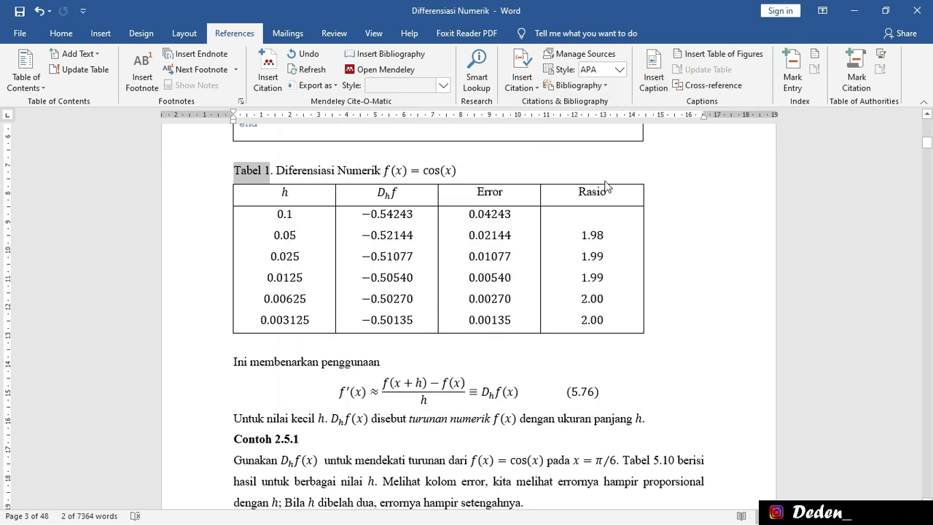
{"action": "left_click", "coordinate": [656, 86]}
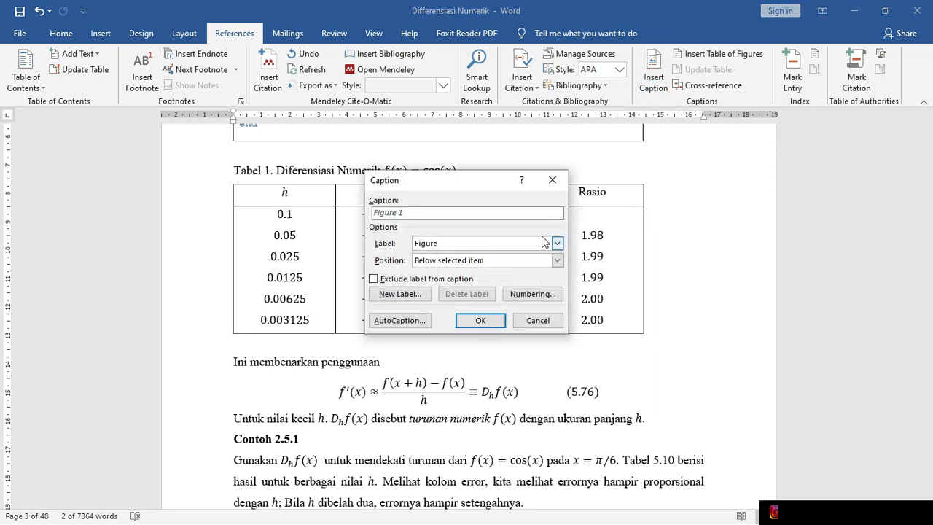
{"action": "left_click_drag", "start_coordinate": [436, 182], "coordinate": [423, 162]}
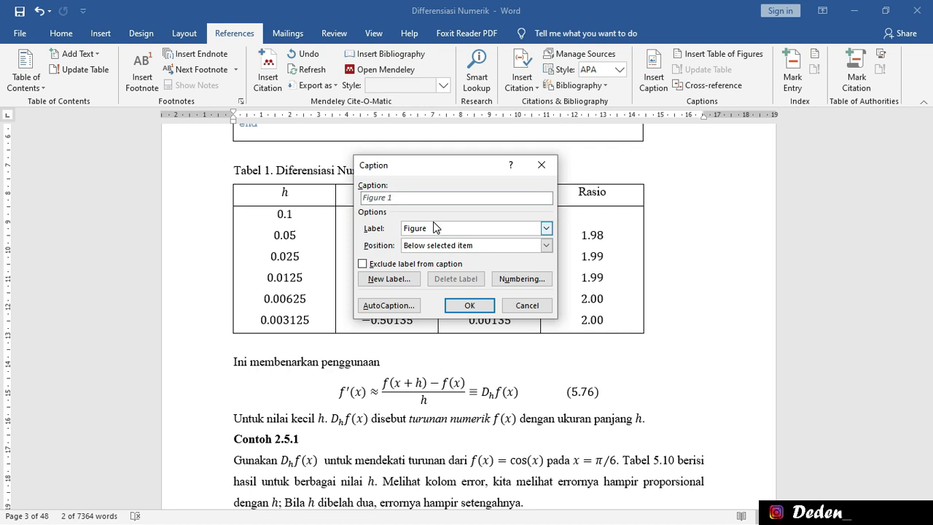
{"action": "left_click", "coordinate": [545, 230]}
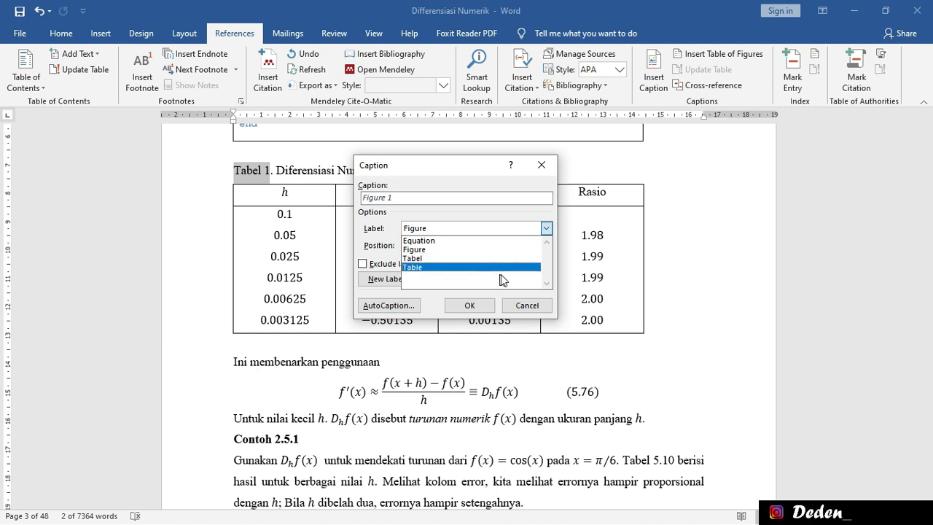
{"action": "left_click", "coordinate": [414, 258]}
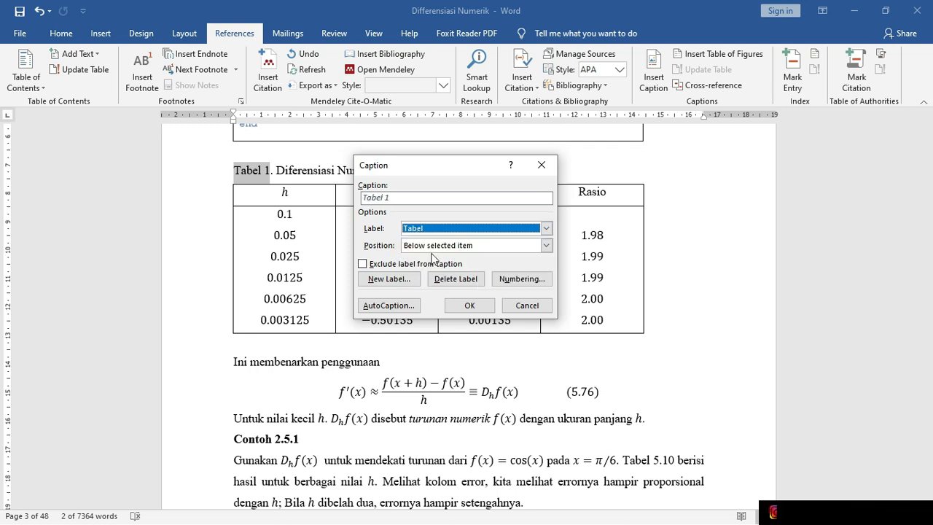
Define a new caption label named Tabel and insert the caption "Tabel 1" below the selected text.
{"action": "left_click", "coordinate": [396, 285]}
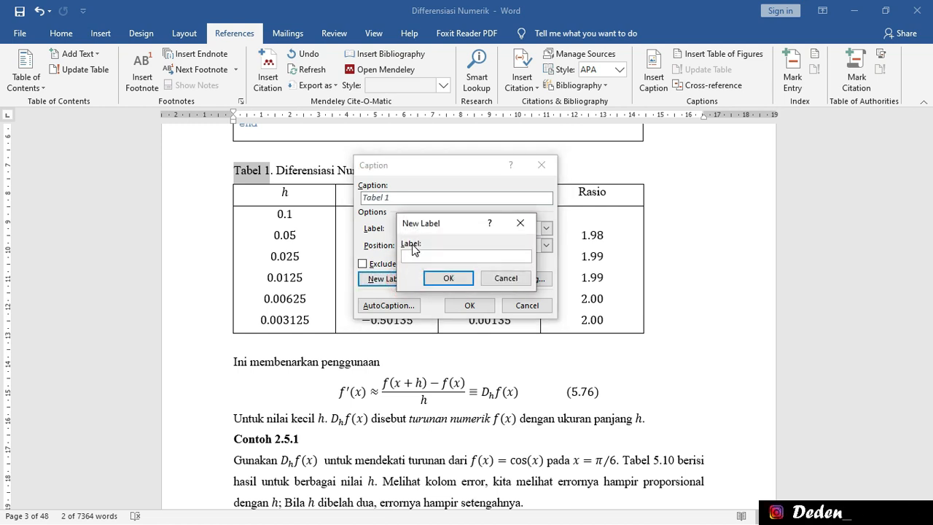
{"action": "type", "text": "Tabe"}
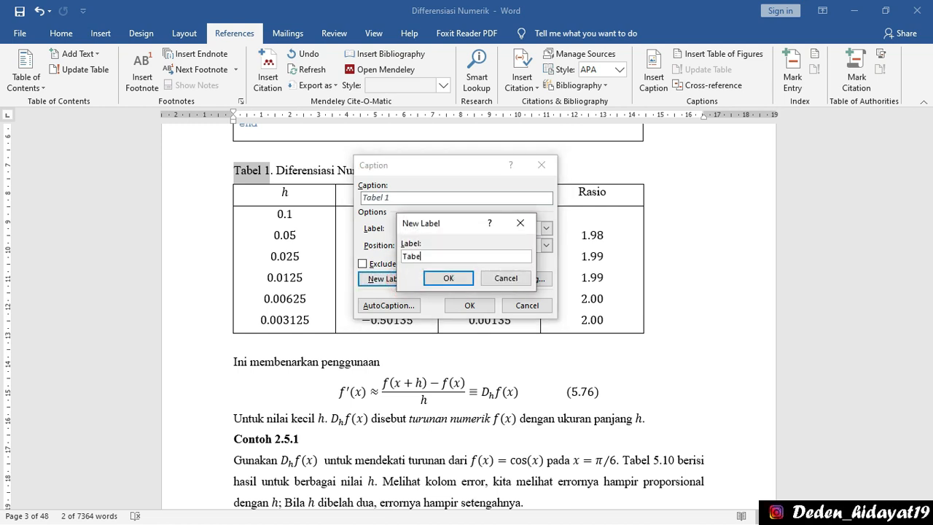
{"action": "left_click", "coordinate": [451, 280]}
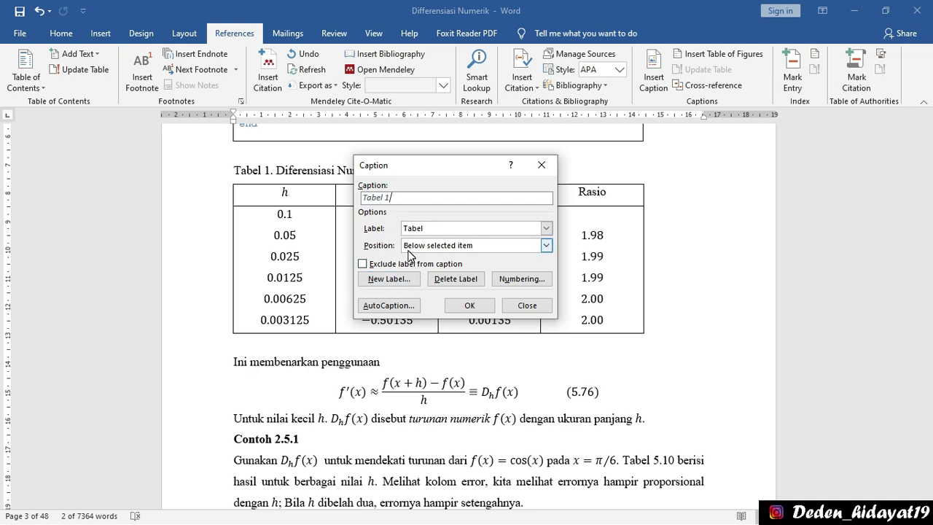
{"action": "left_click", "coordinate": [467, 306]}
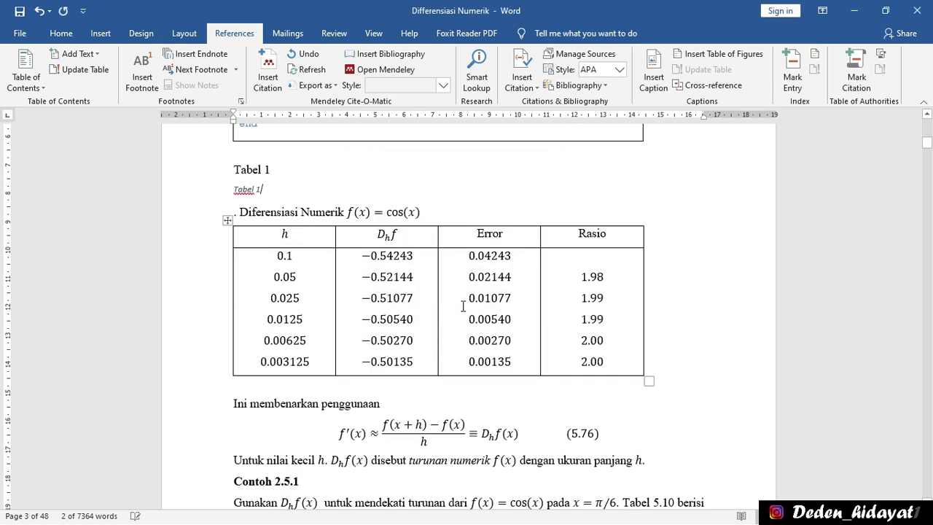
Delete the manually typed "Tabel 1" line above the inserted caption.
{"action": "left_click", "coordinate": [269, 171]}
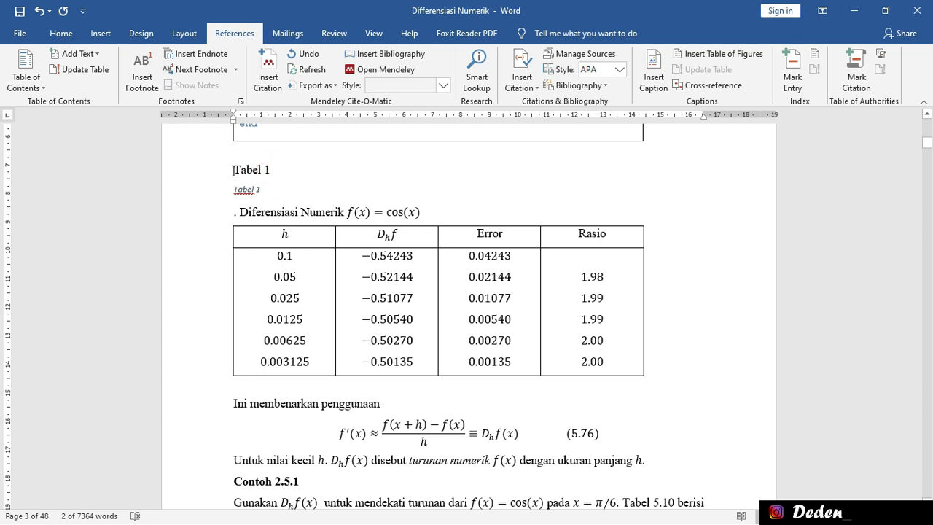
{"action": "left_click", "coordinate": [272, 170]}
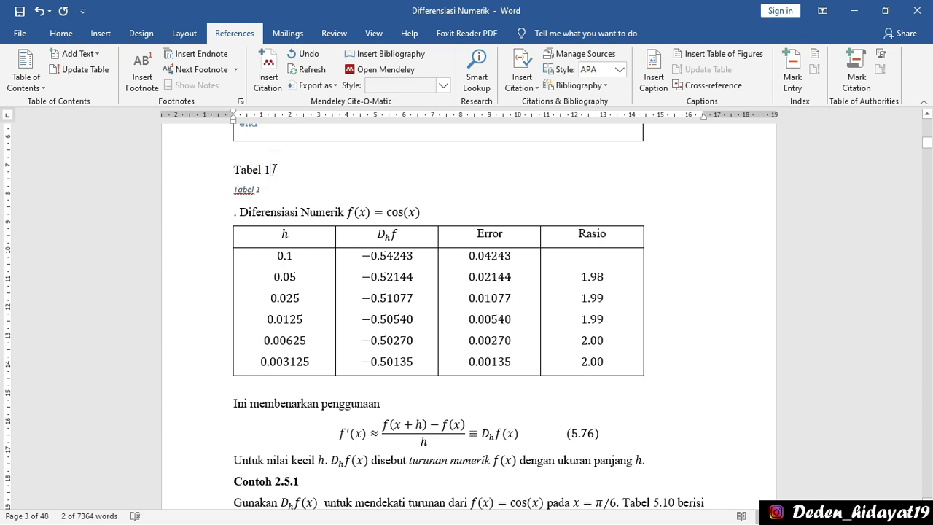
{"action": "triple_click", "coordinate": [272, 170]}
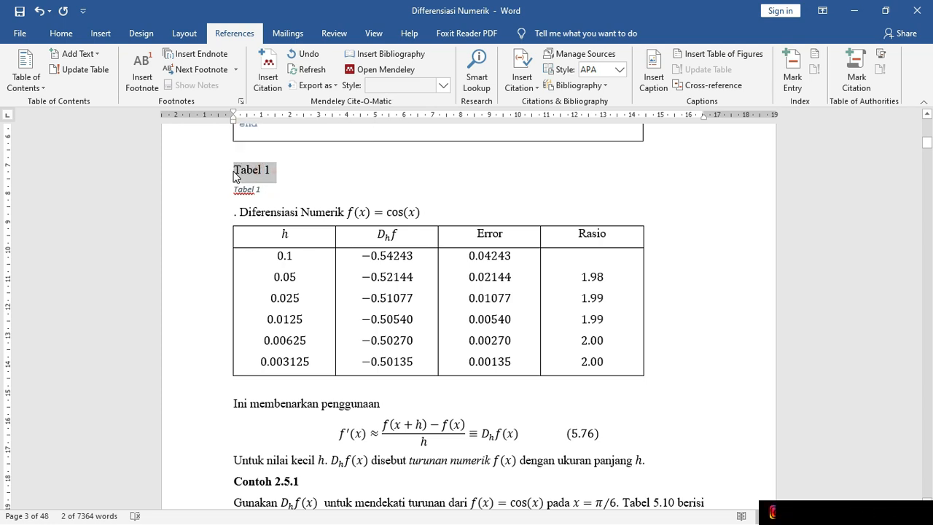
{"action": "key", "text": "BackSpace"}
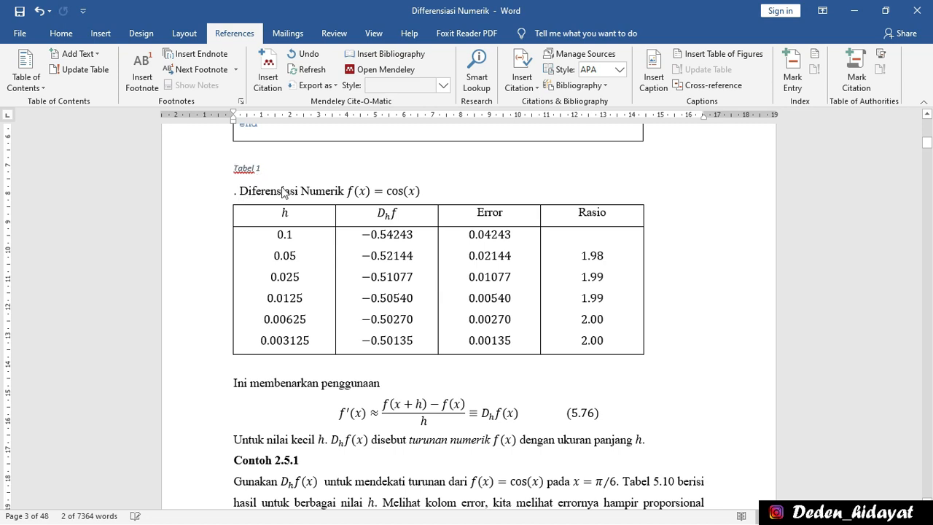
Remove the period before the first table's title, join the title to the caption line, and add a period after "Tabel 1".
{"action": "left_click", "coordinate": [236, 190]}
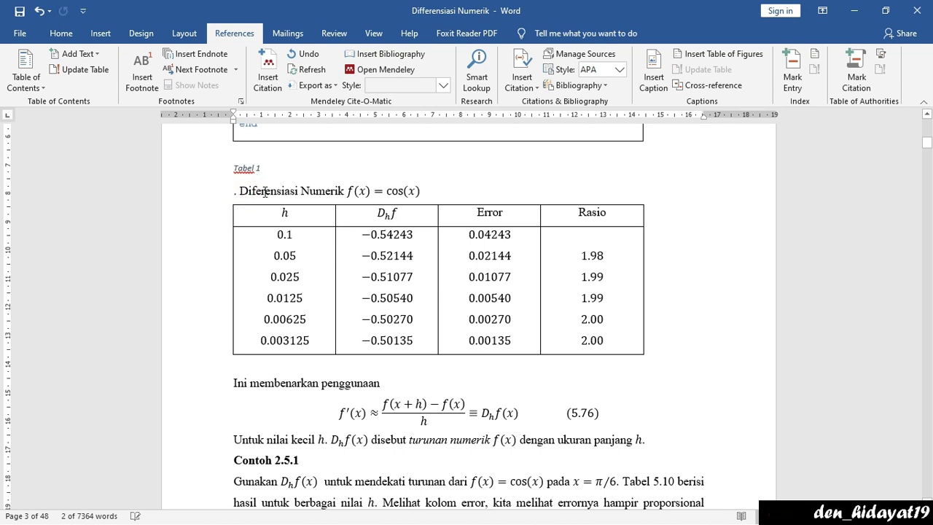
{"action": "left_click", "coordinate": [237, 191]}
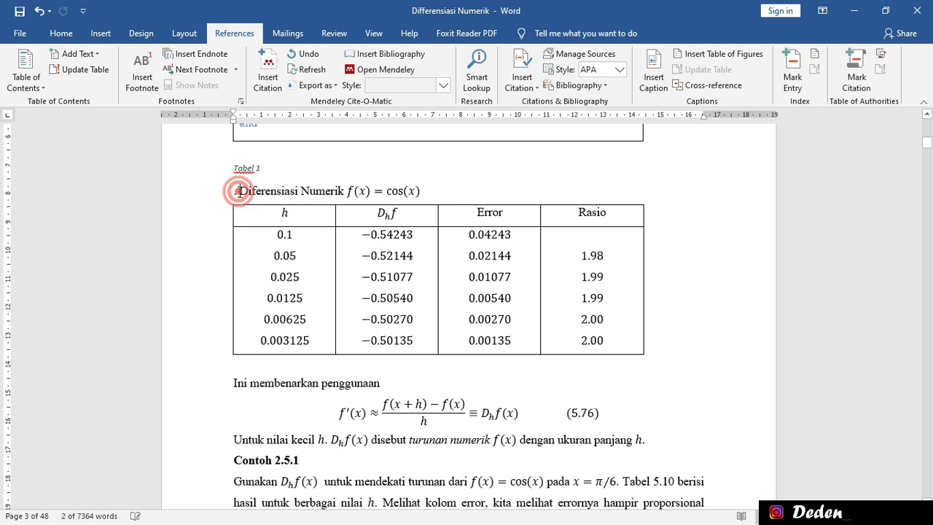
{"action": "key", "text": "BackSpace"}
{"action": "key", "text": "BackSpace"}
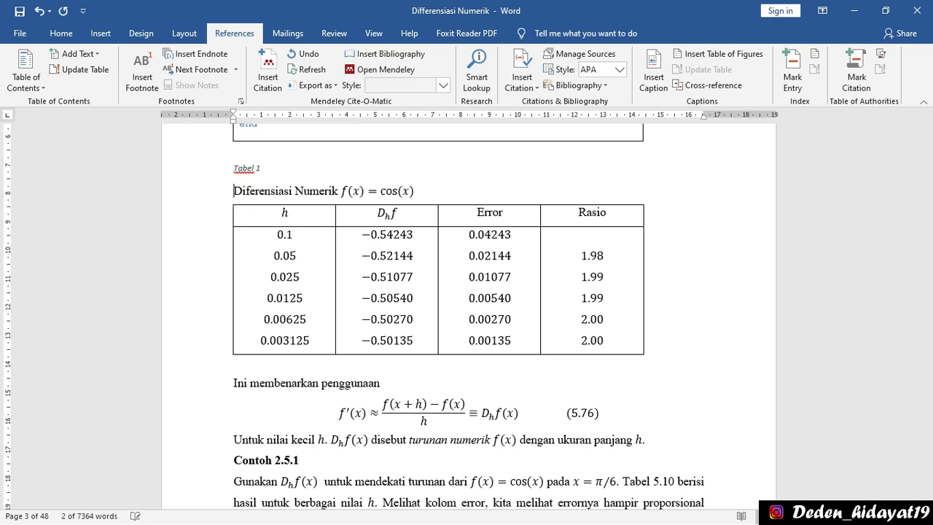
{"action": "key", "text": "BackSpace"}
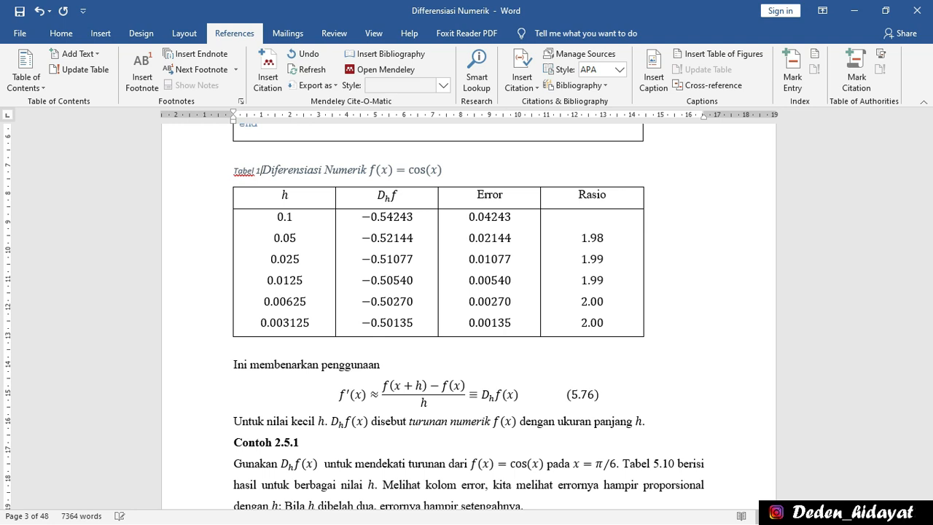
{"action": "type", "text": "."}
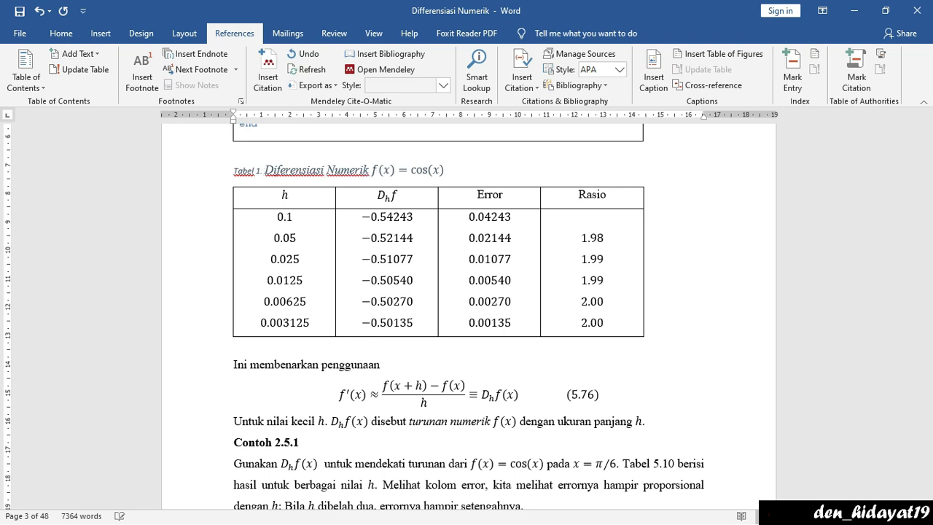
Format the whole caption line of the first table in Times New Roman at size 12.
{"action": "triple_click", "coordinate": [464, 170]}
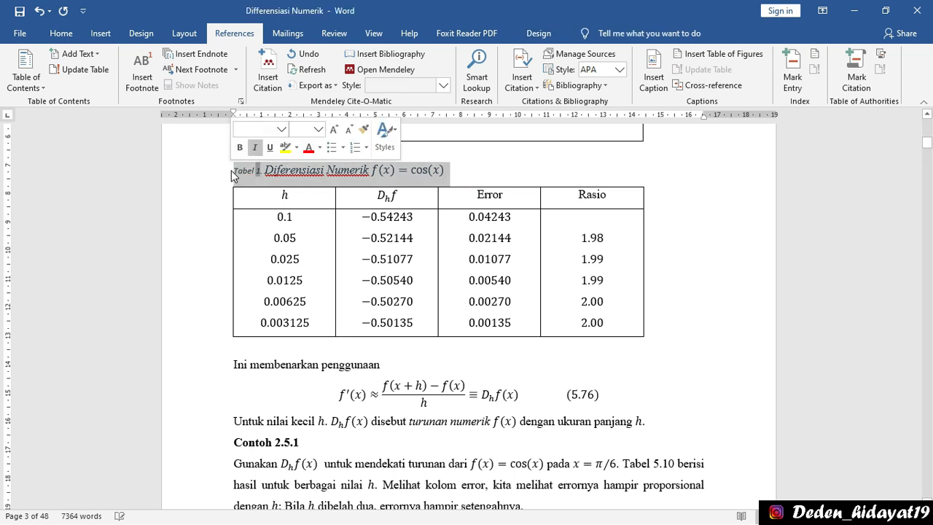
{"action": "left_click", "coordinate": [61, 33]}
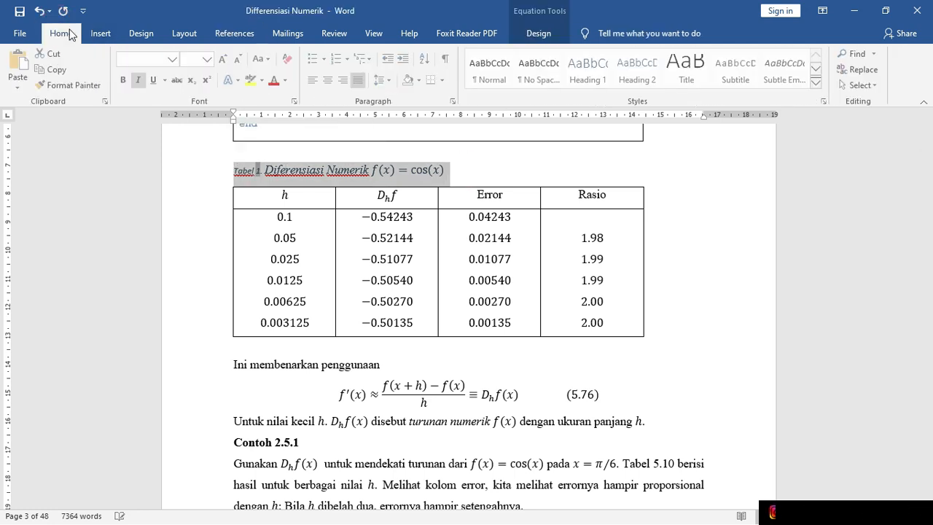
{"action": "left_click", "coordinate": [209, 59]}
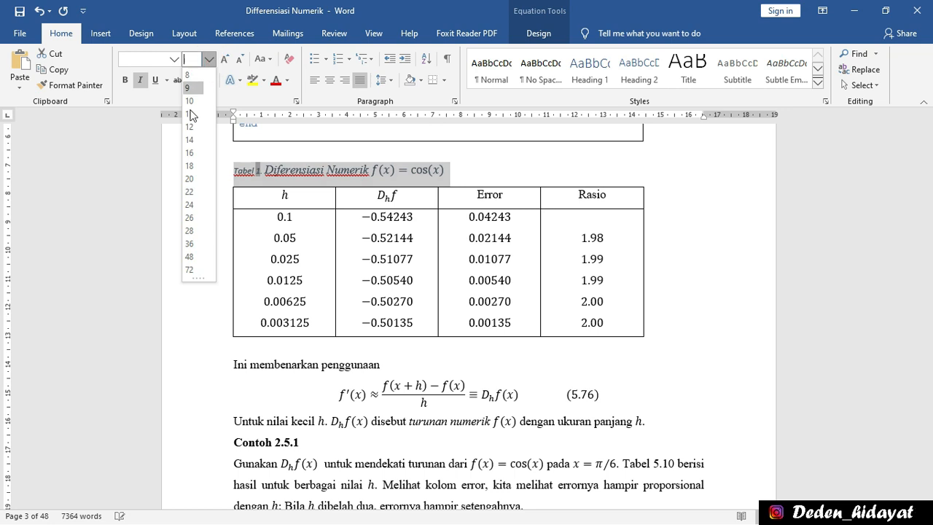
{"action": "left_click", "coordinate": [189, 127]}
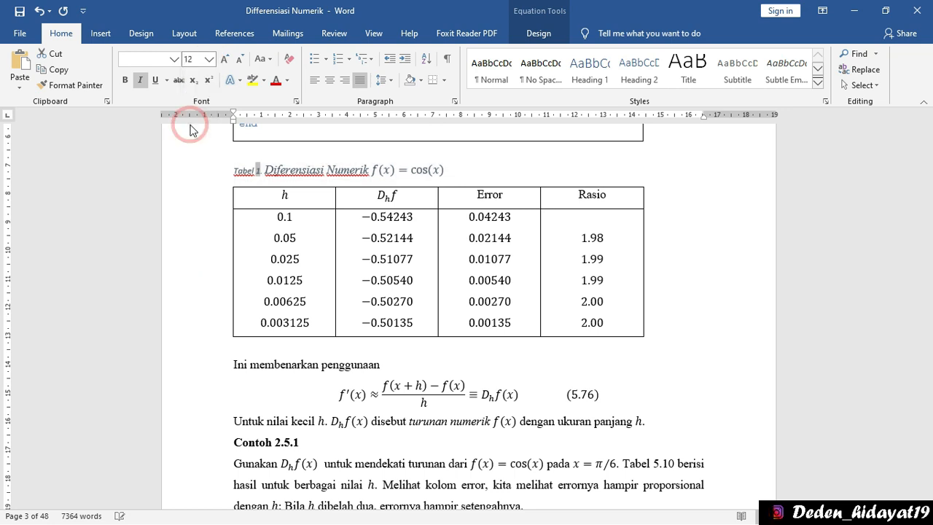
{"action": "left_click", "coordinate": [174, 60]}
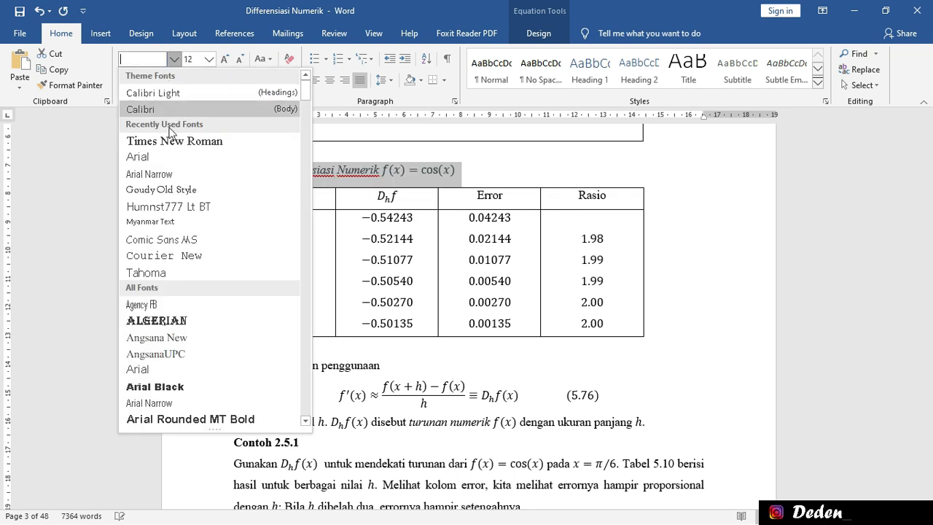
{"action": "left_click", "coordinate": [175, 141]}
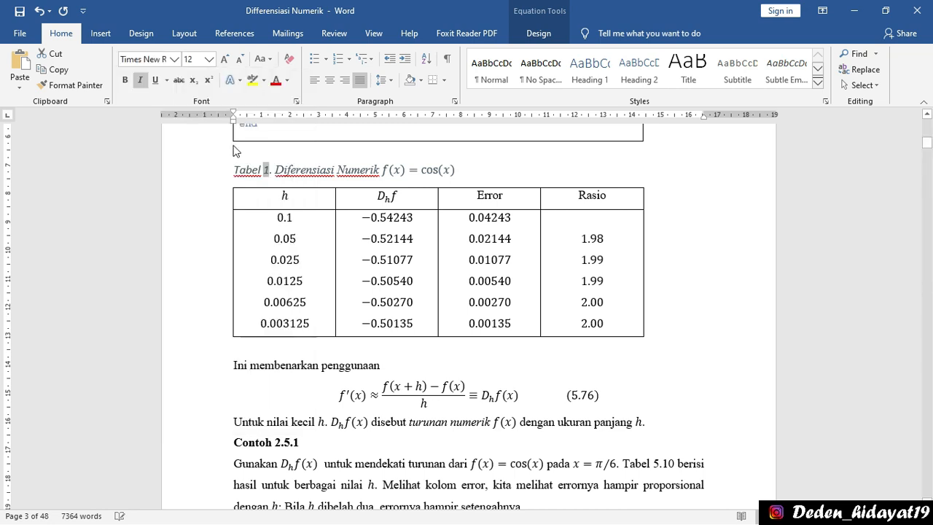
{"action": "triple_click", "coordinate": [305, 172]}
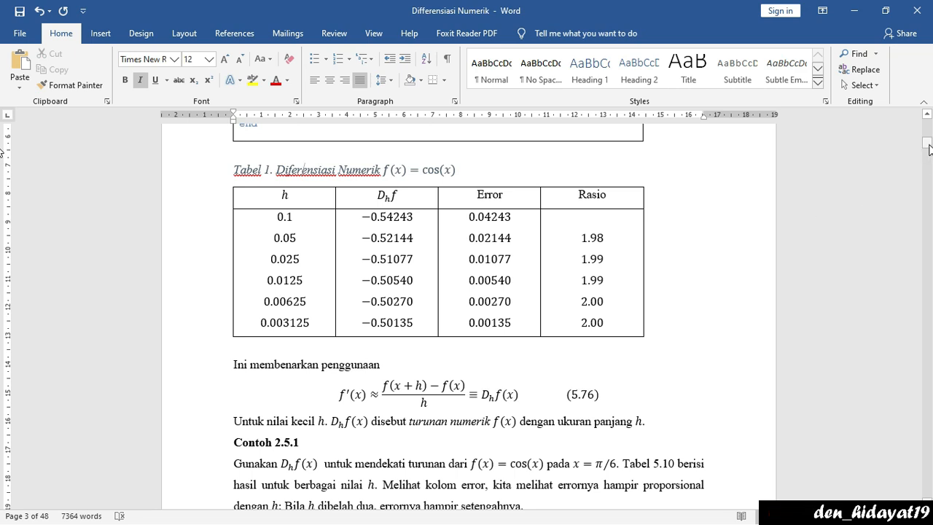
Insert the caption "Tabel 2" in front of the second table's existing title line.
{"action": "left_click_drag", "start_coordinate": [929, 151], "coordinate": [926, 177]}
{"action": "left_click", "coordinate": [234, 194]}
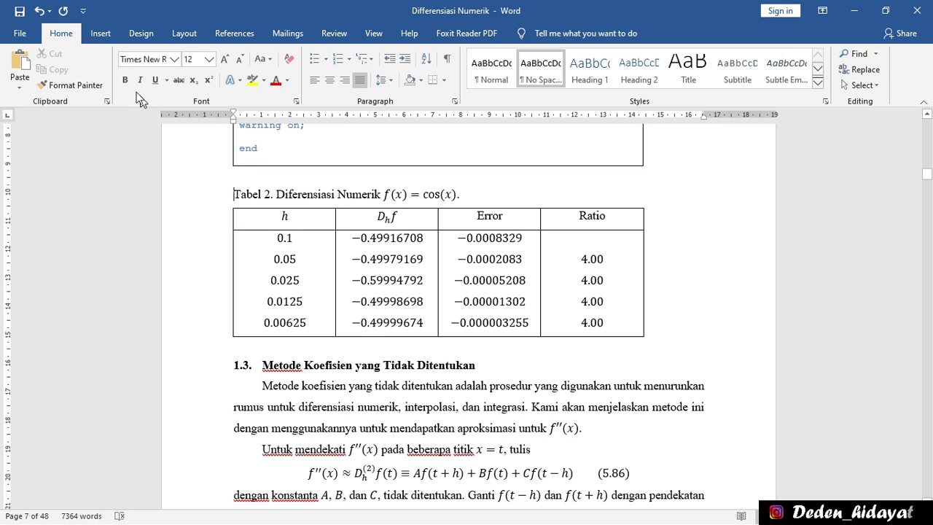
{"action": "left_click", "coordinate": [235, 34]}
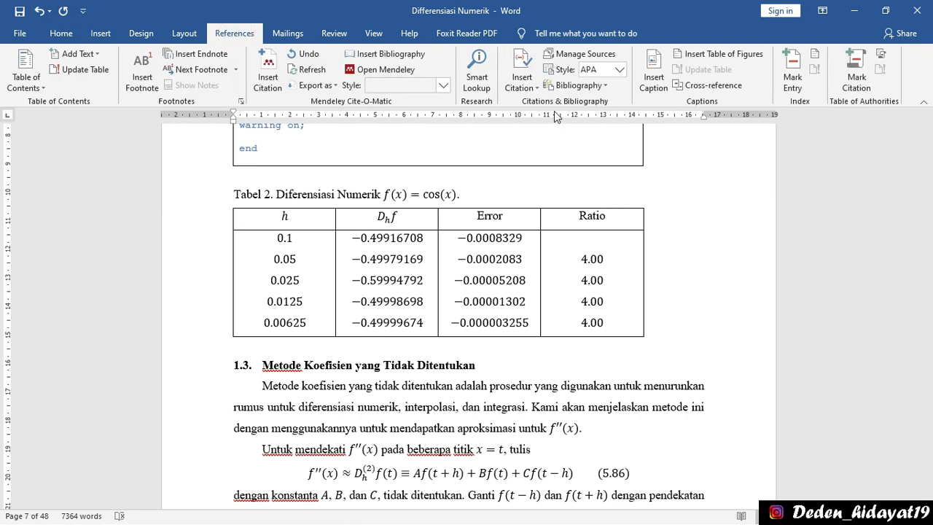
{"action": "left_click", "coordinate": [654, 72]}
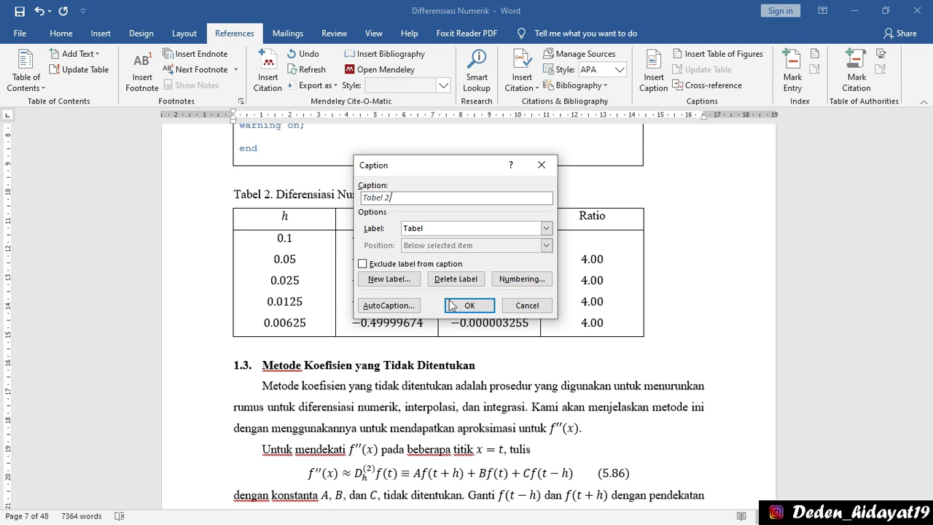
{"action": "left_click", "coordinate": [469, 306]}
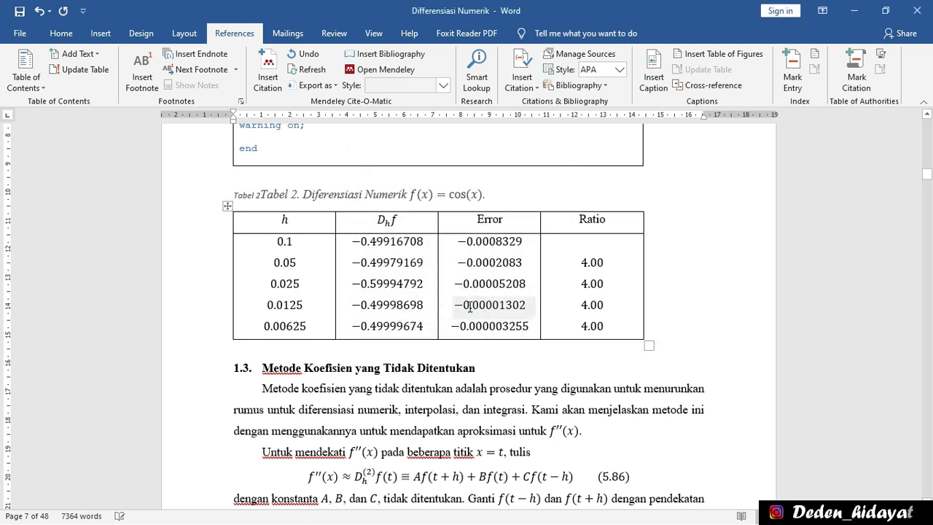
Delete the manually typed "Tabel 2." between the inserted caption and the second table's title.
{"action": "left_click", "coordinate": [303, 194]}
{"action": "key", "text": "BackSpace"}
{"action": "key", "text": "BackSpace"}
{"action": "key", "text": "BackSpace"}
{"action": "key", "text": "BackSpace"}
{"action": "key", "text": "BackSpace"}
{"action": "key", "text": "BackSpace"}
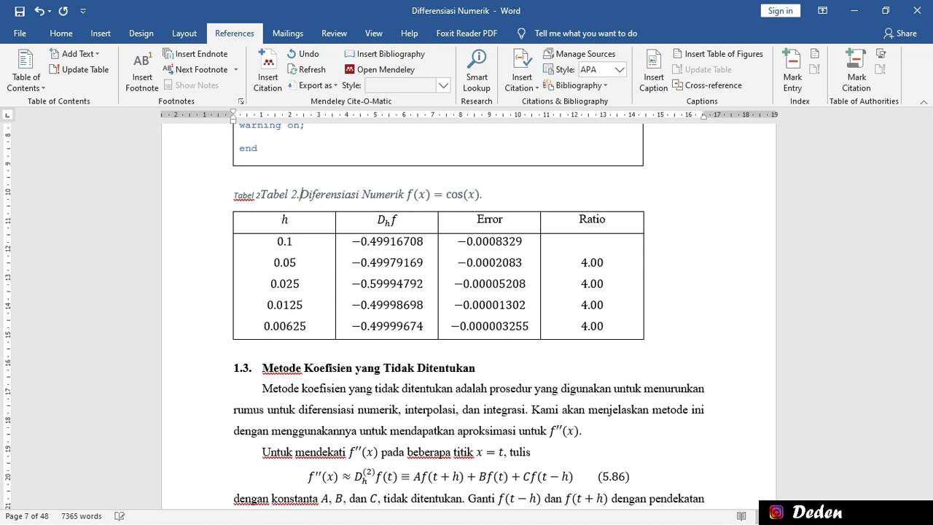
{"action": "key", "text": "BackSpace"}
{"action": "key", "text": "BackSpace"}
{"action": "key", "text": "BackSpace"}
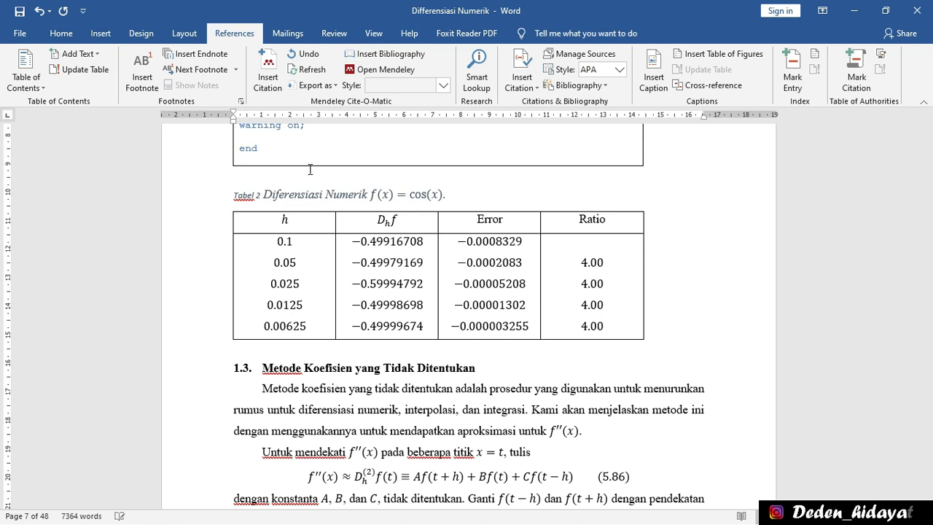
{"action": "left_click", "coordinate": [669, 263]}
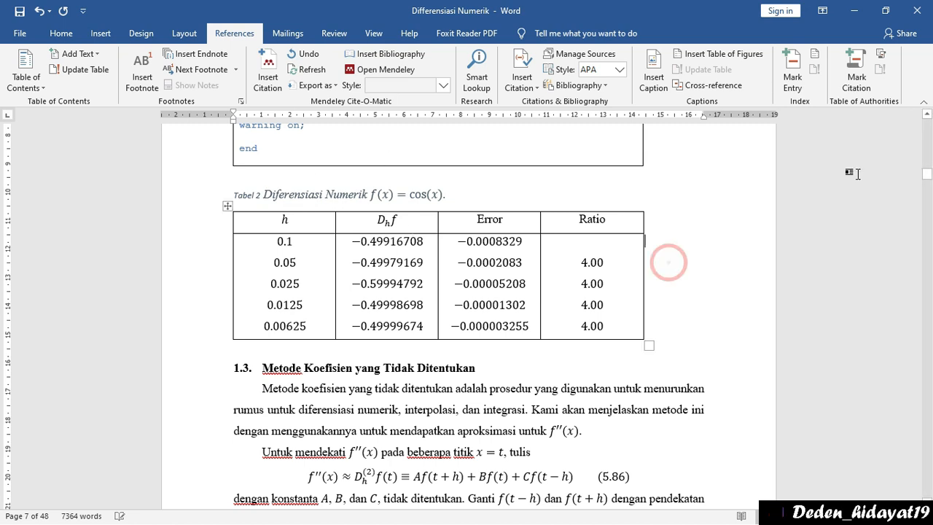
Replace the manually typed "Tabel 3." before the third table's title with an inserted "Tabel 3" caption.
{"action": "left_click_drag", "start_coordinate": [927, 176], "coordinate": [929, 196]}
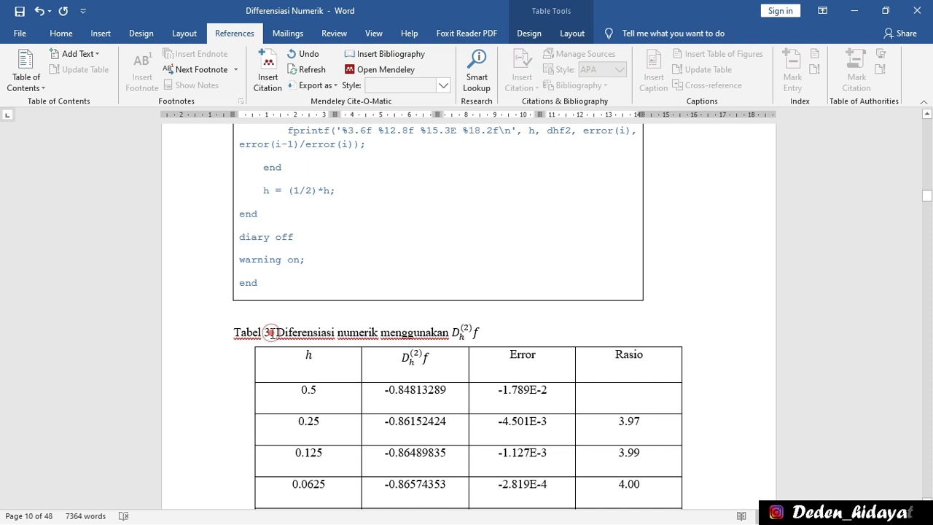
{"action": "left_click_drag", "start_coordinate": [272, 334], "coordinate": [241, 339]}
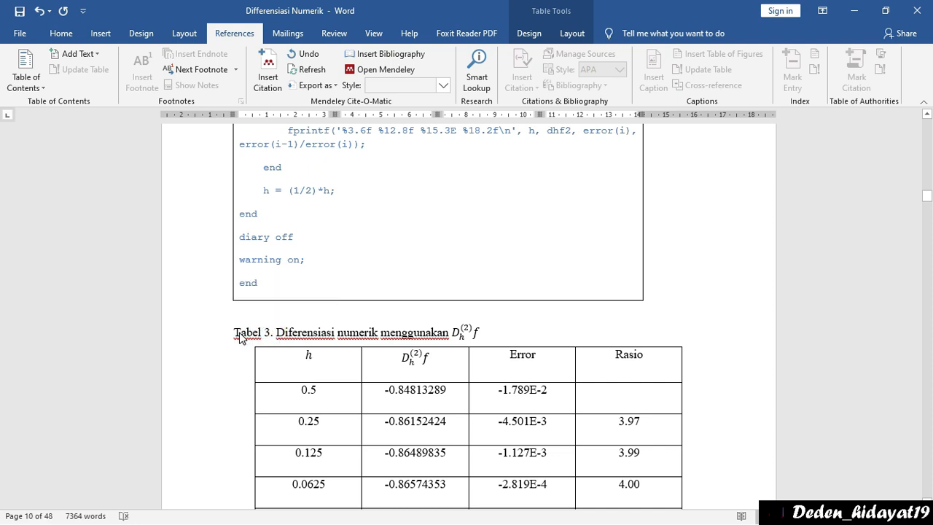
{"action": "key", "text": "BackSpace"}
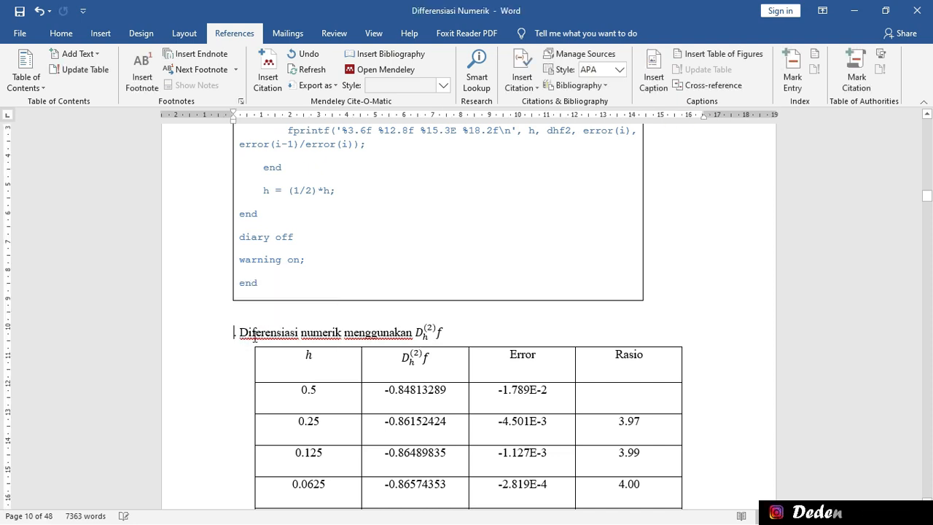
{"action": "key", "text": "Delete"}
{"action": "key", "text": "Delete"}
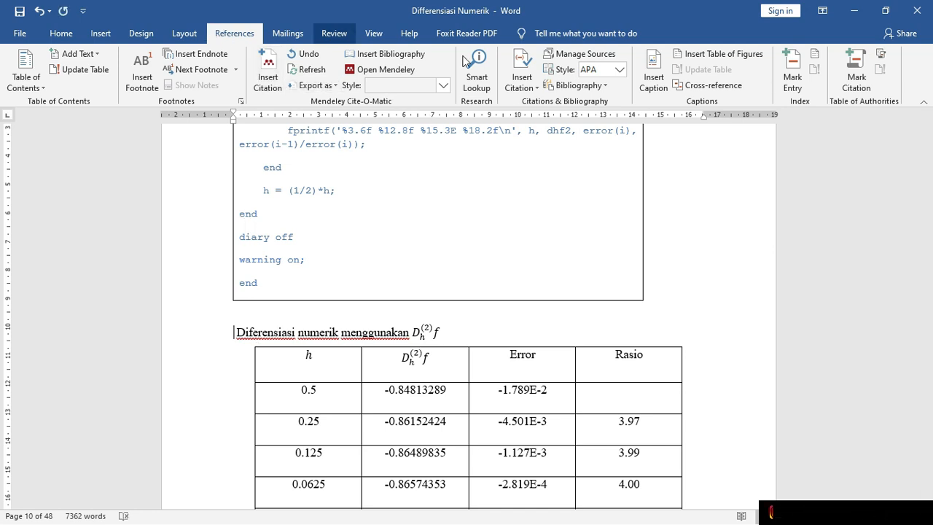
{"action": "left_click", "coordinate": [654, 86]}
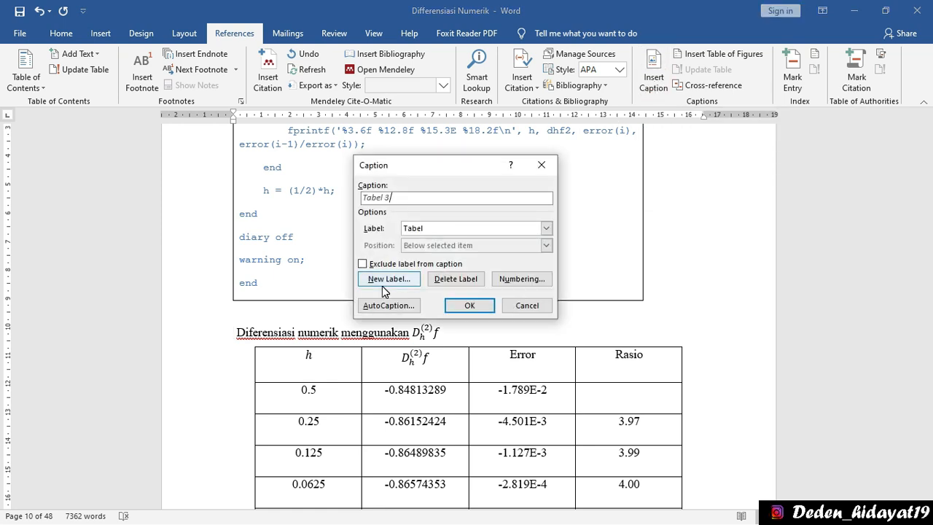
{"action": "left_click", "coordinate": [469, 306]}
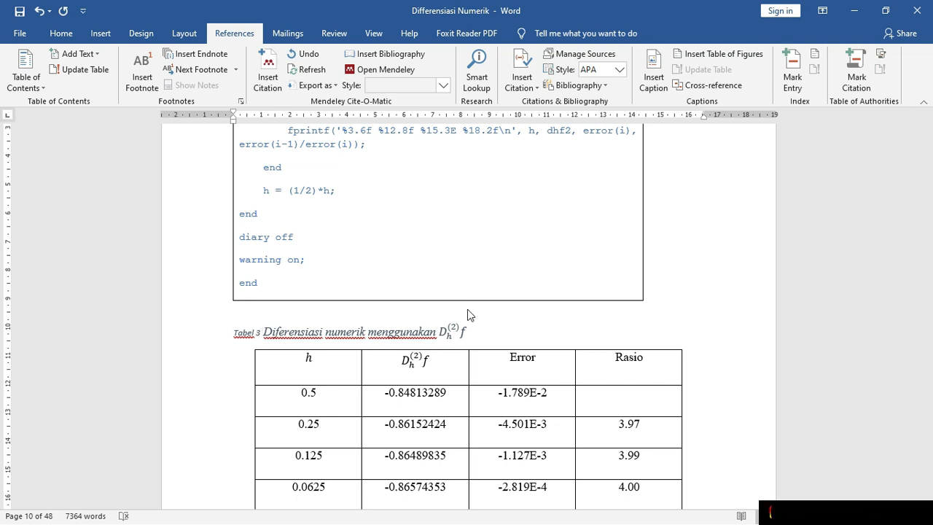
Try to set the text of the whole document to font size 12.
{"action": "key", "text": "ctrl+a"}
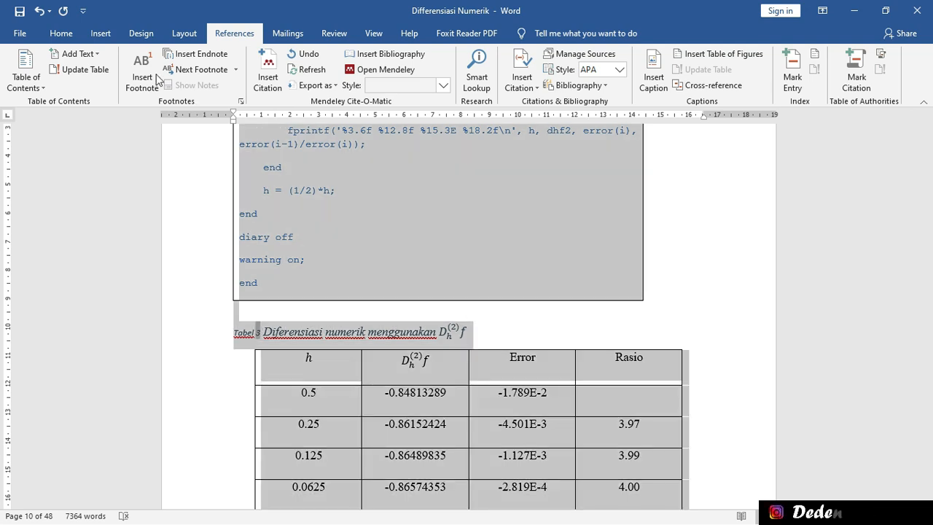
{"action": "left_click", "coordinate": [61, 34]}
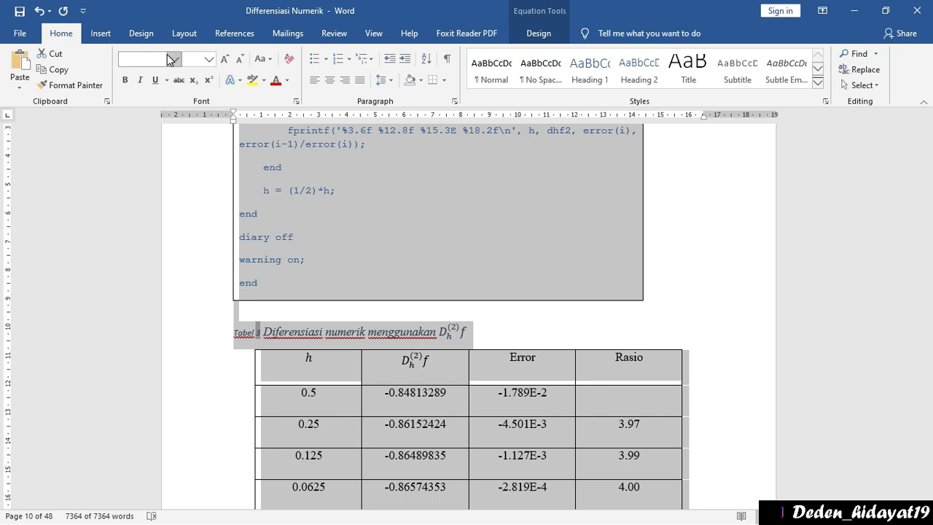
{"action": "left_click", "coordinate": [210, 58]}
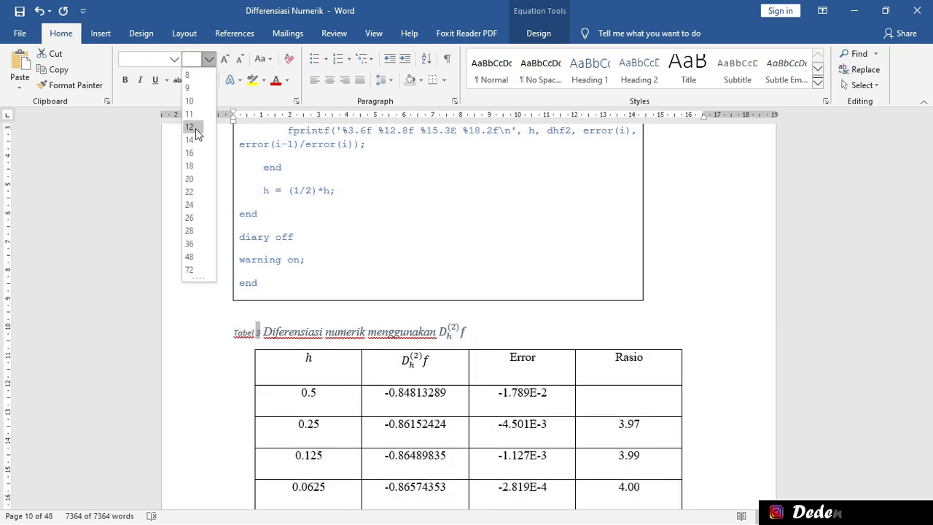
{"action": "left_click", "coordinate": [195, 133]}
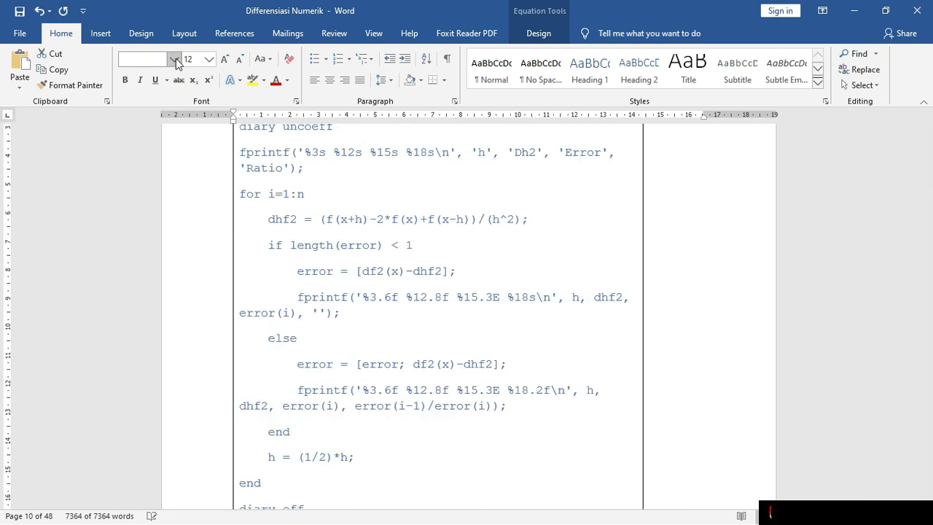
{"action": "left_click", "coordinate": [174, 59]}
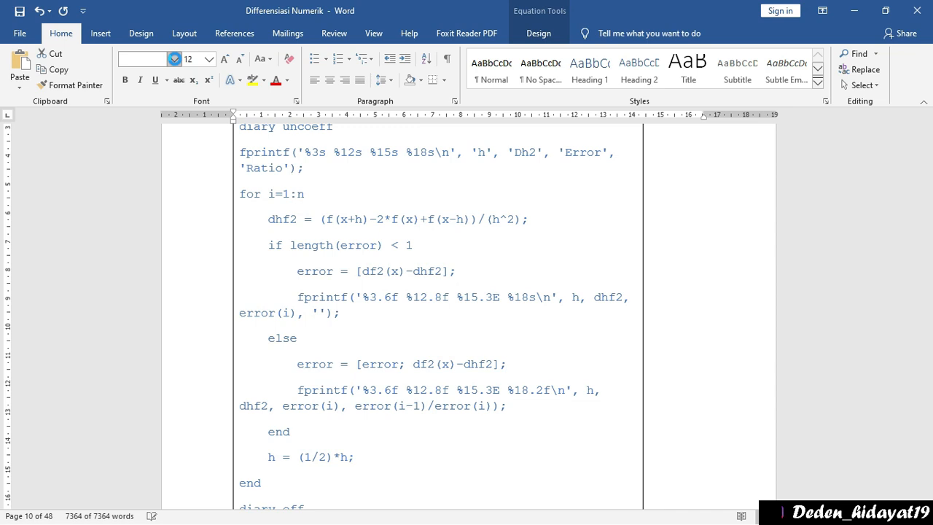
{"action": "left_click", "coordinate": [699, 363]}
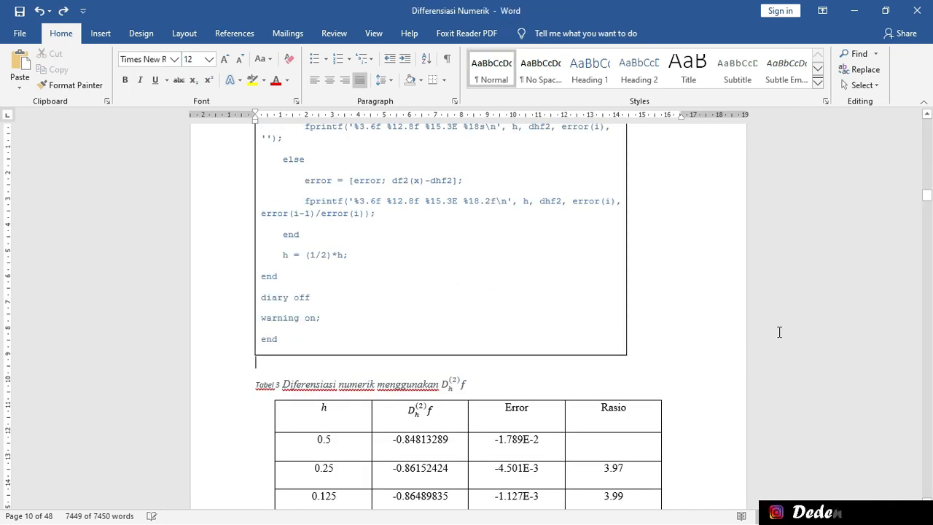
Place the cursor below the DAFTAR TABEL heading and open the table of figures settings.
{"action": "left_click_drag", "start_coordinate": [931, 194], "coordinate": [926, 124]}
{"action": "left_click", "coordinate": [268, 247]}
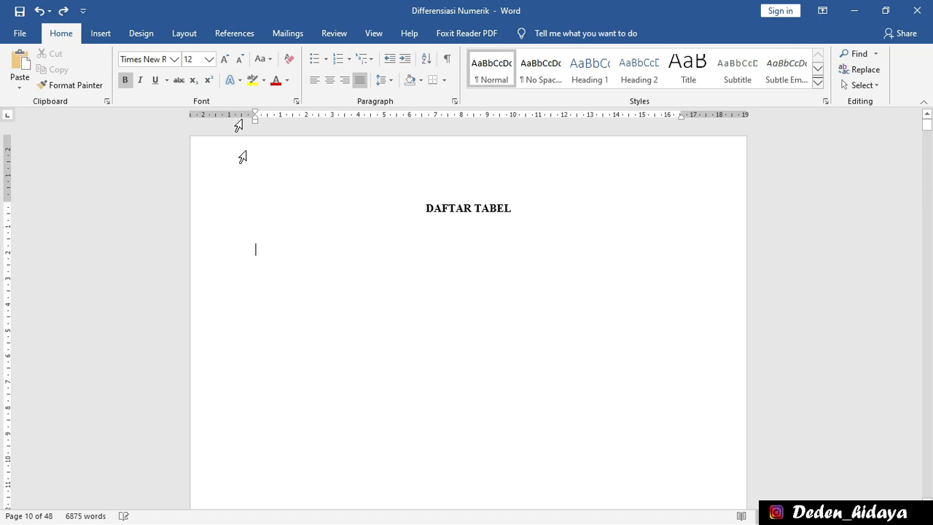
{"action": "left_click", "coordinate": [241, 33]}
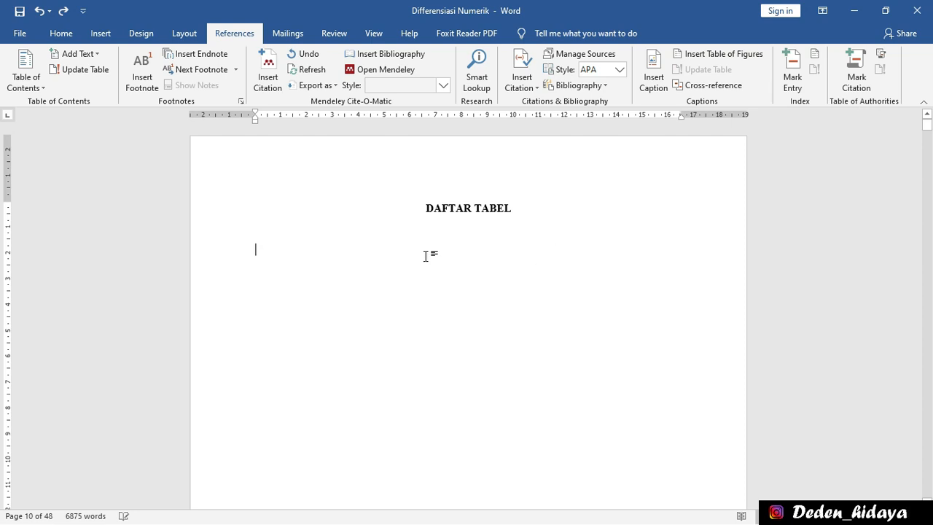
{"action": "left_click", "coordinate": [737, 57]}
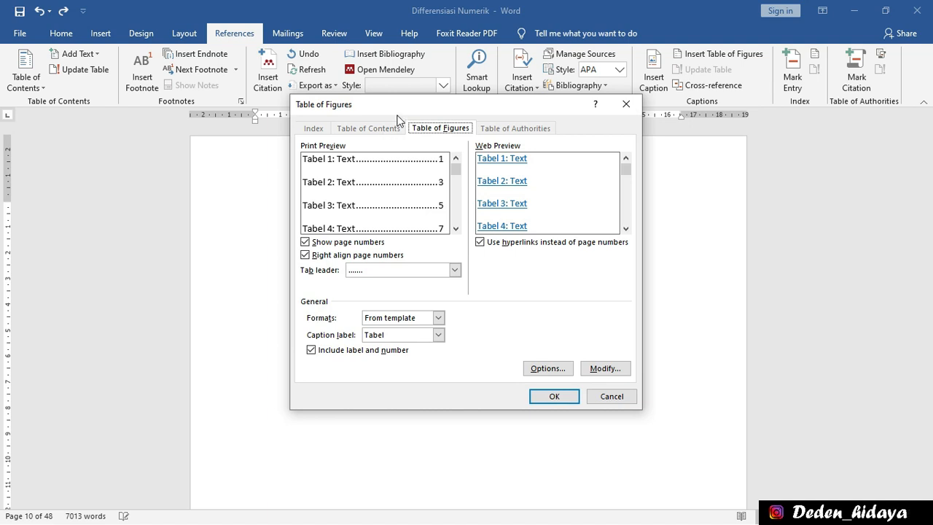
{"action": "left_click_drag", "start_coordinate": [396, 107], "coordinate": [389, 170]}
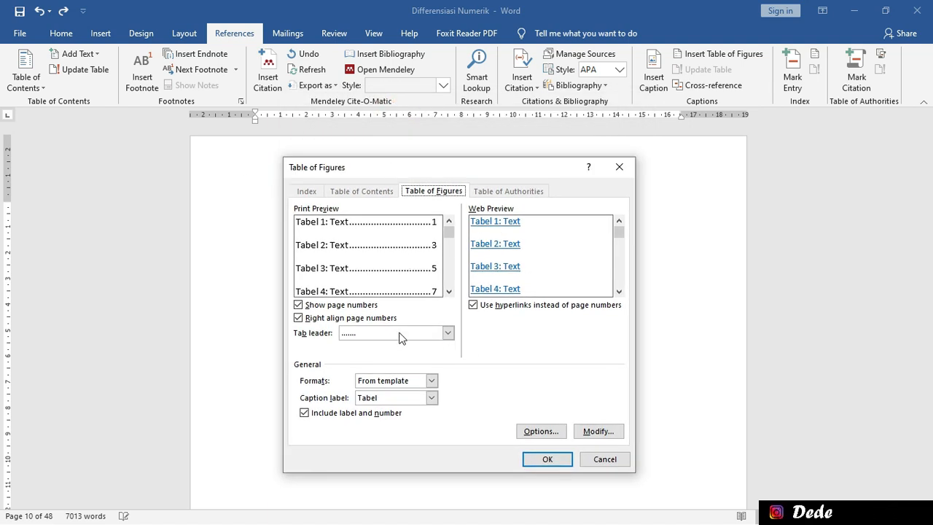
Try the list without page numbers and with a dashed tab leader, restoring page numbers and the dotted leader.
{"action": "left_click", "coordinate": [298, 307]}
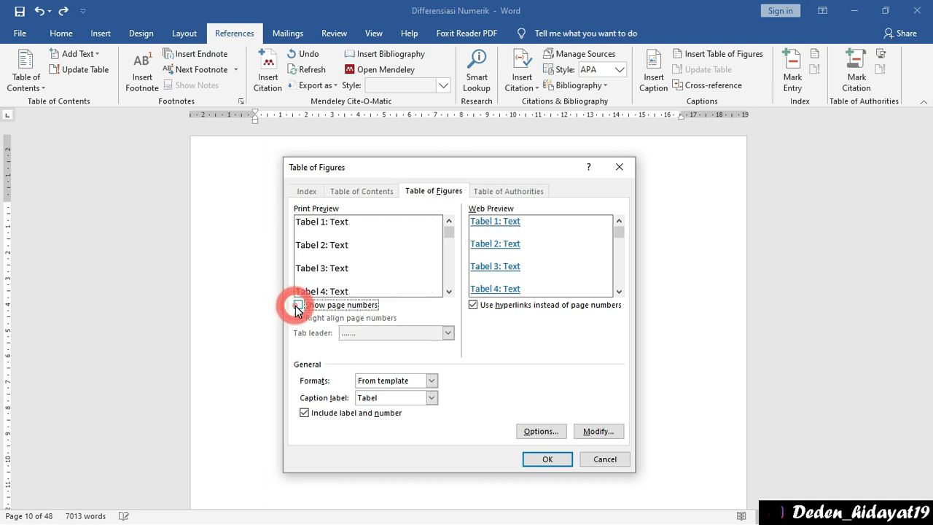
{"action": "left_click", "coordinate": [298, 307]}
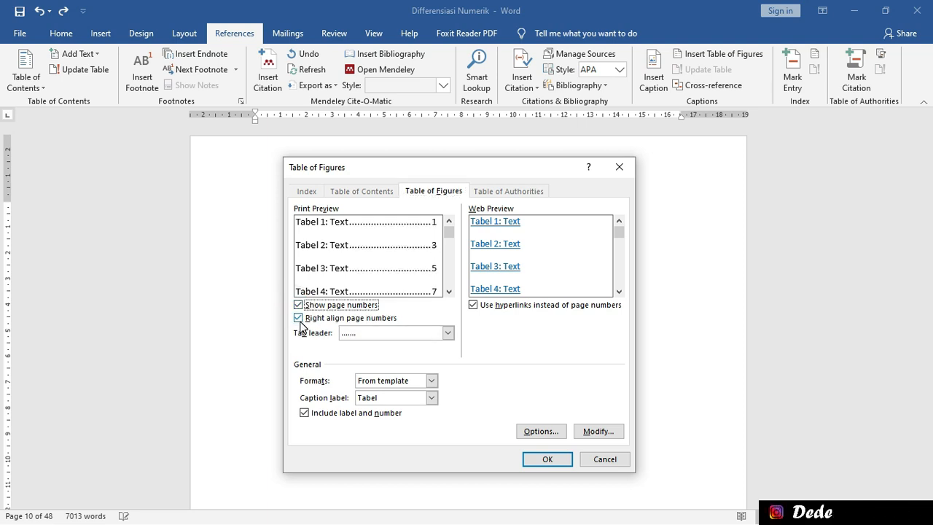
{"action": "left_click", "coordinate": [447, 334]}
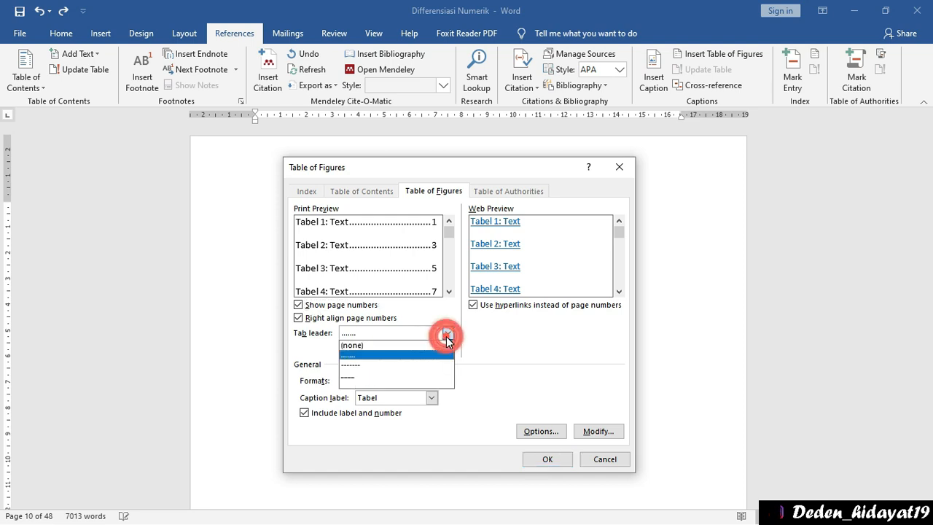
{"action": "left_click", "coordinate": [406, 365]}
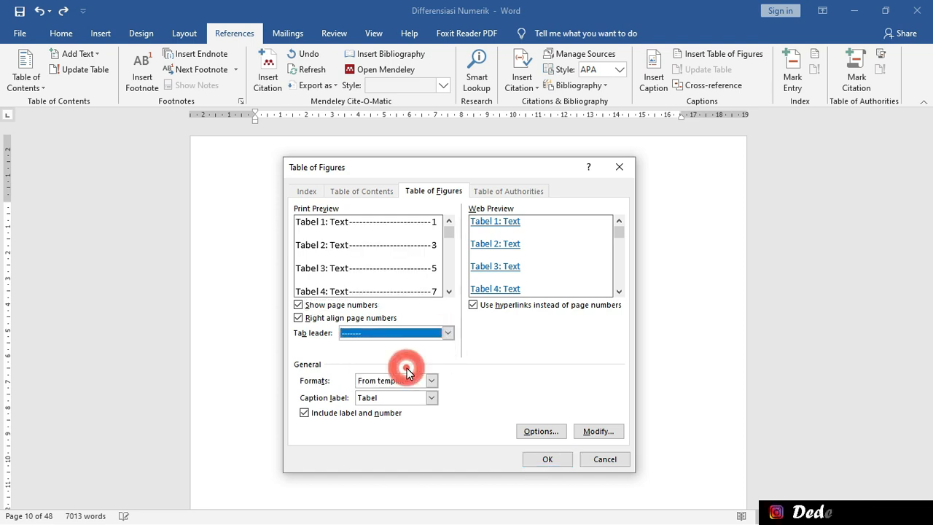
{"action": "left_click", "coordinate": [444, 333]}
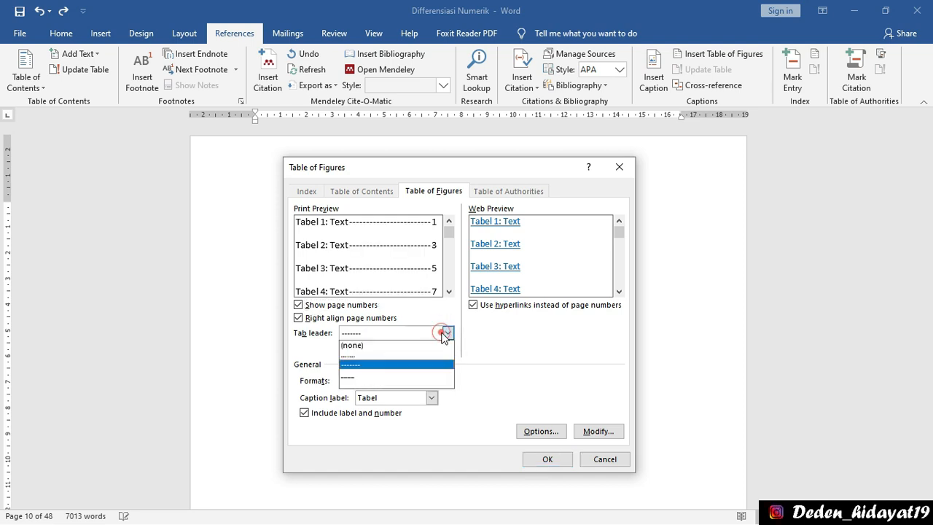
{"action": "left_click", "coordinate": [383, 356]}
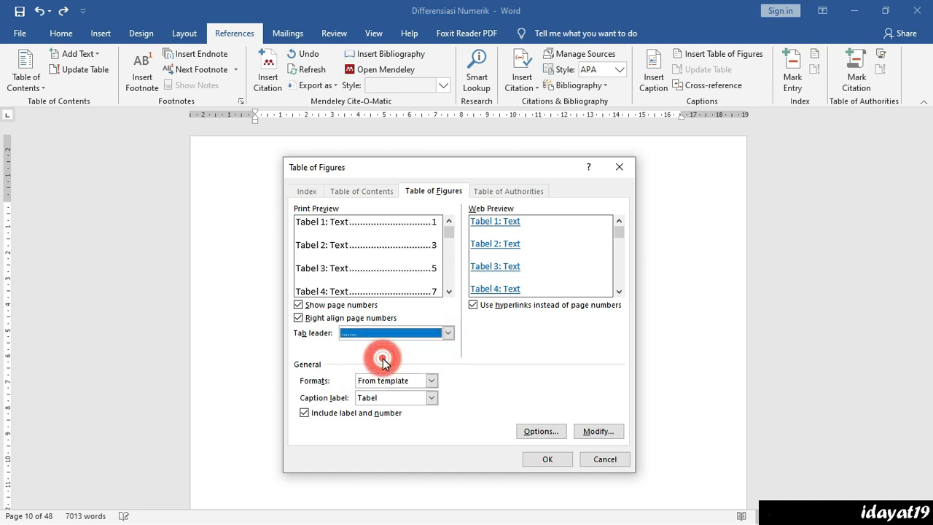
Try the Classic and Centered formats for the list of tables and return to From template.
{"action": "left_click", "coordinate": [432, 380]}
{"action": "left_click", "coordinate": [416, 403]}
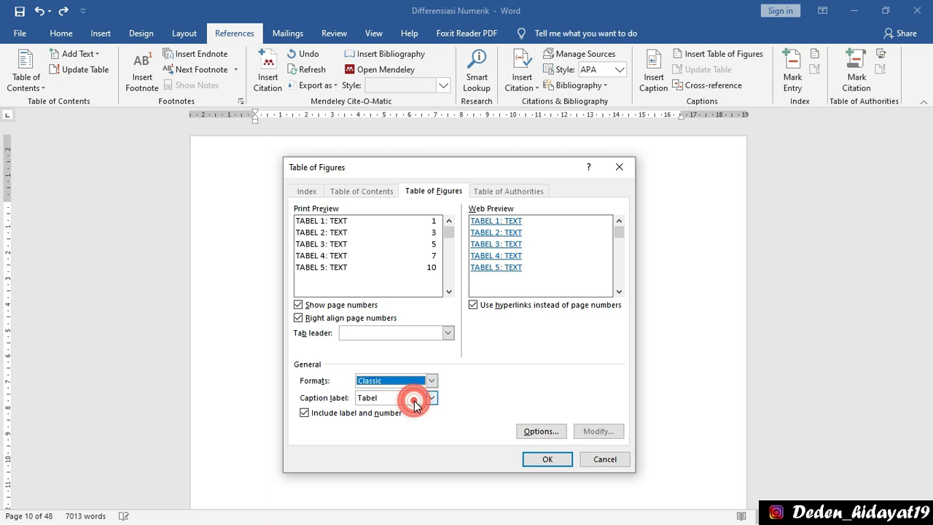
{"action": "left_click", "coordinate": [431, 381]}
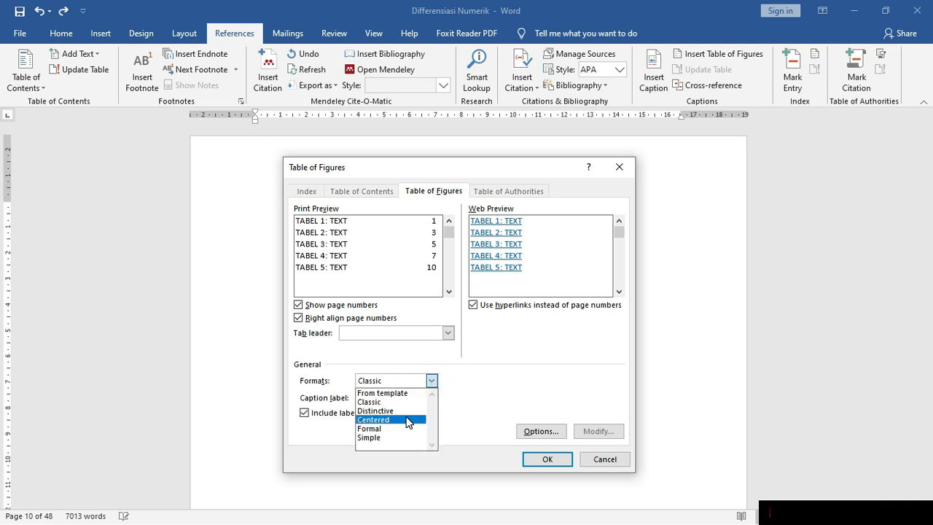
{"action": "left_click", "coordinate": [407, 419]}
{"action": "left_click", "coordinate": [432, 382]}
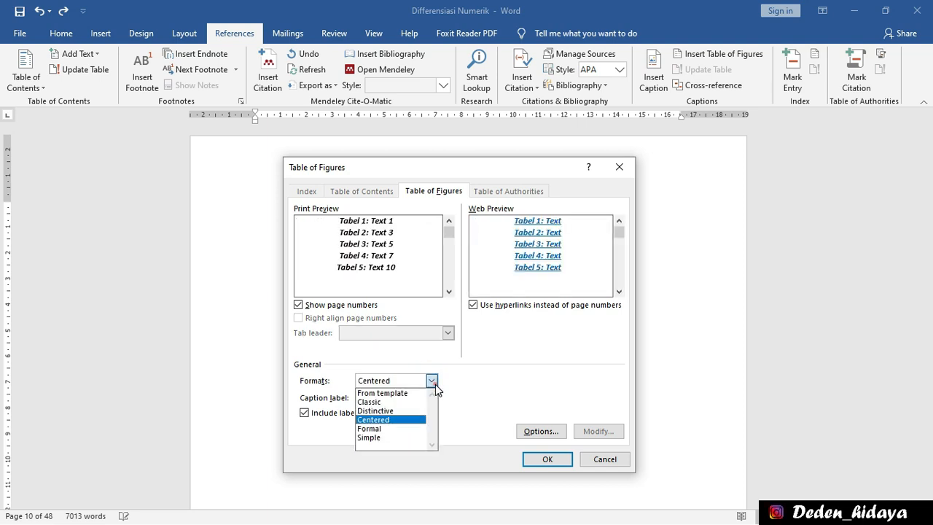
{"action": "left_click", "coordinate": [412, 393]}
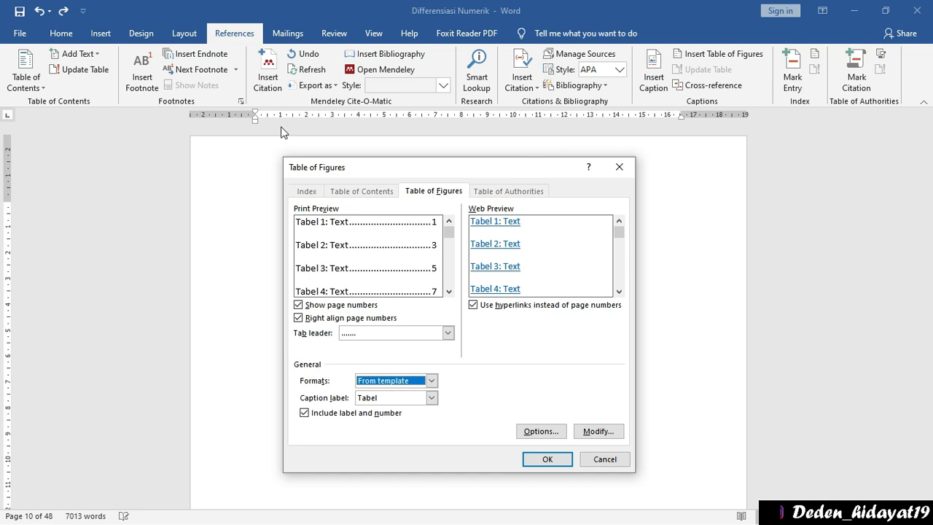
Insert the list of Tabel captions under DAFTAR TABEL in the From template format with dotted leaders and right-aligned page numbers.
{"action": "left_click", "coordinate": [546, 461]}
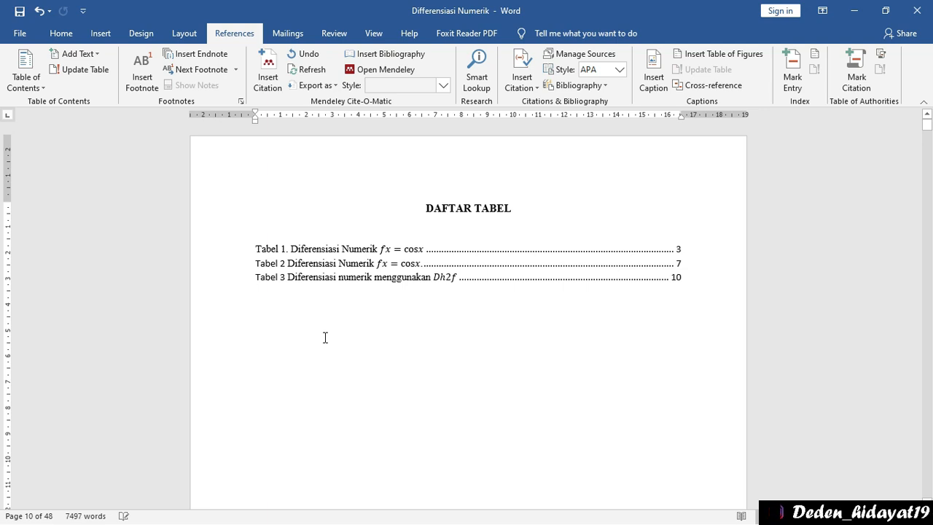
{"action": "left_click", "coordinate": [348, 268]}
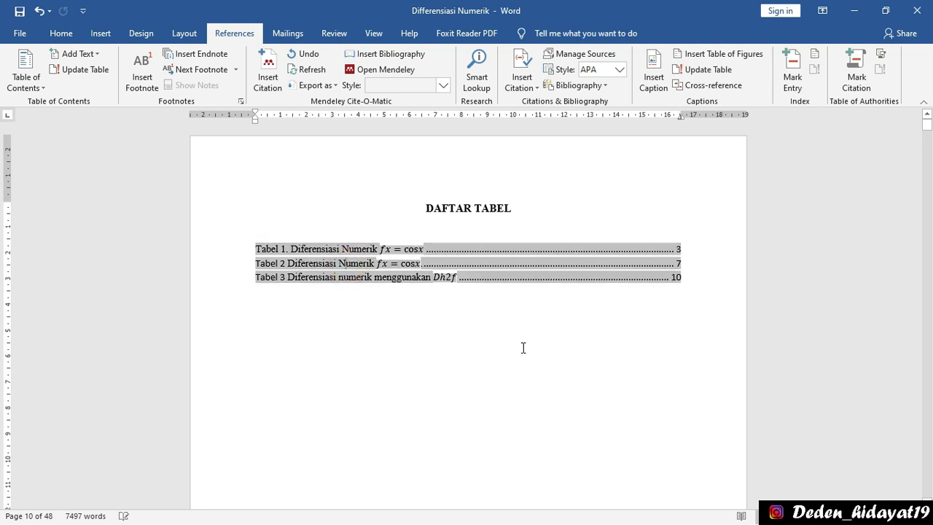
Insert a page break before the 1.1 Differensiasi Numerik heading to add blank space after the list of tables.
{"action": "left_click", "coordinate": [689, 277]}
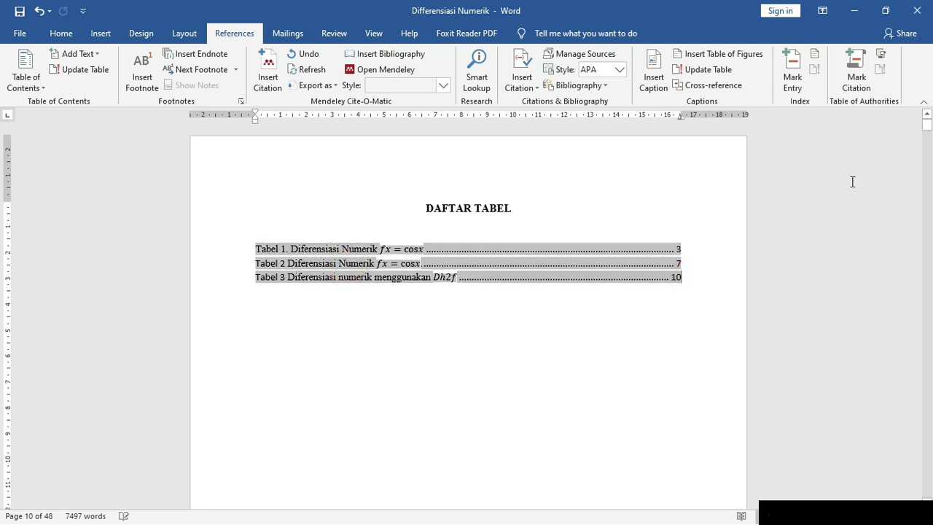
{"action": "left_click_drag", "start_coordinate": [928, 125], "coordinate": [927, 136]}
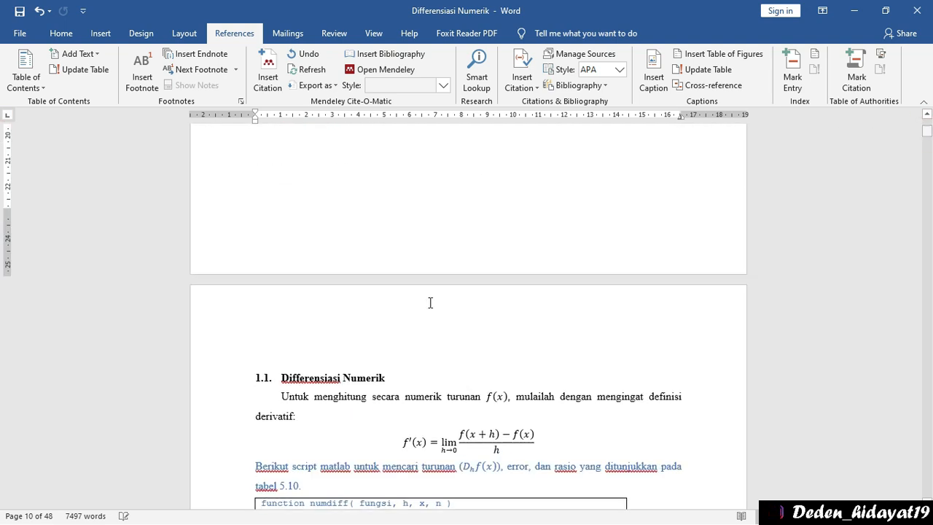
{"action": "left_click", "coordinate": [277, 360]}
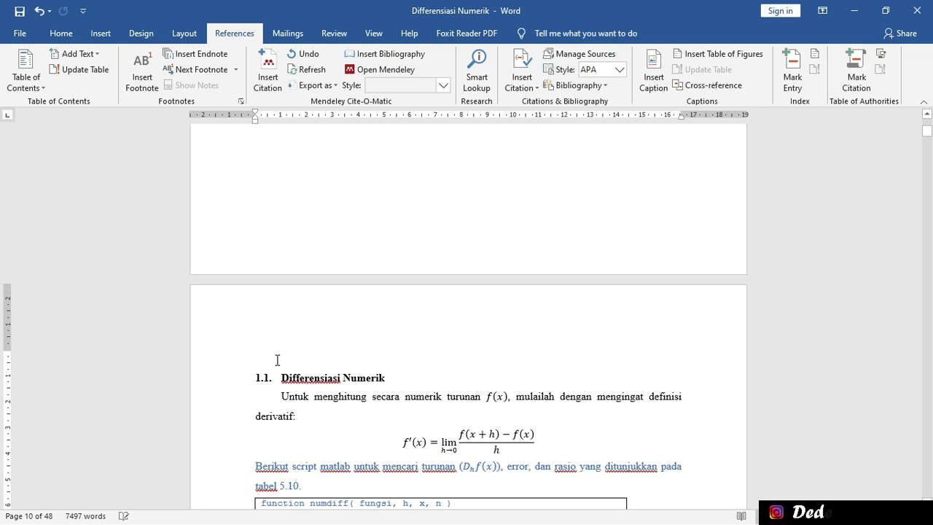
{"action": "key", "text": "ctrl+z"}
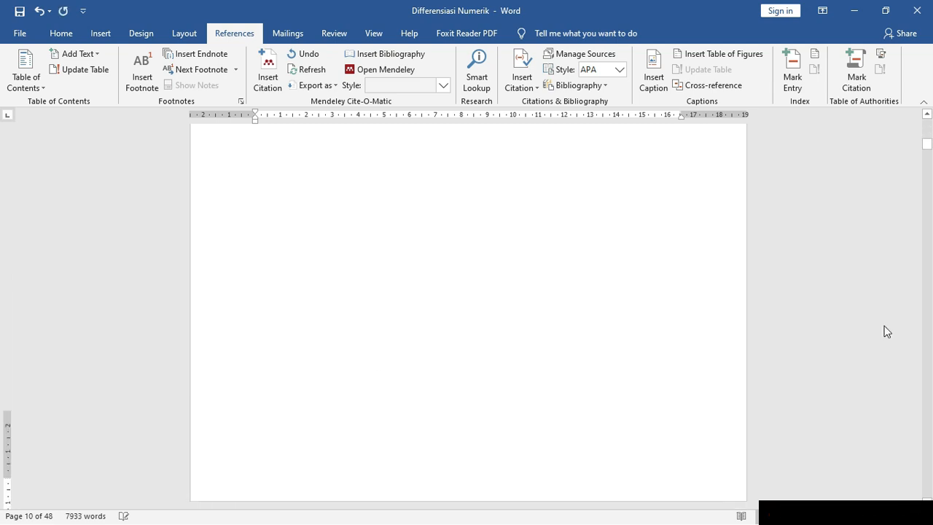
Update the entire list of tables under DAFTAR TABEL, including its entries and page numbers.
{"action": "left_click_drag", "start_coordinate": [929, 150], "coordinate": [931, 130]}
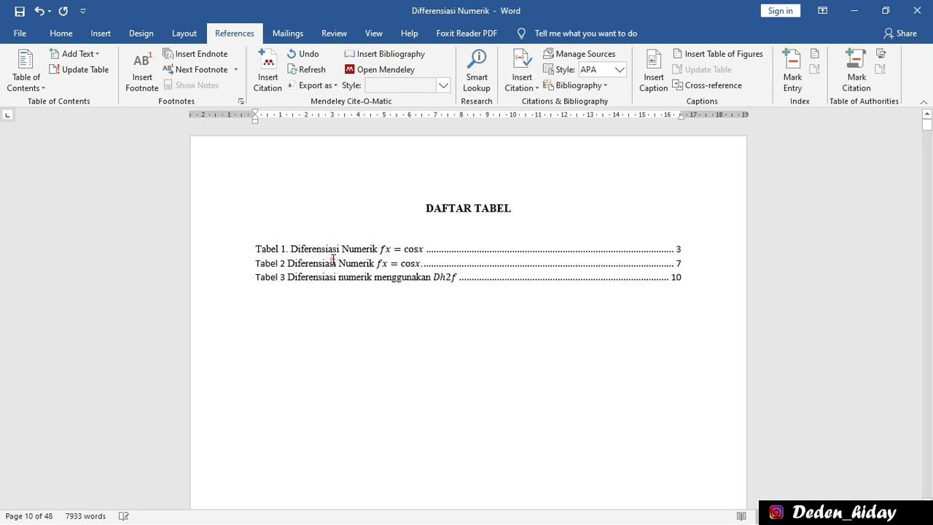
{"action": "left_click", "coordinate": [333, 259]}
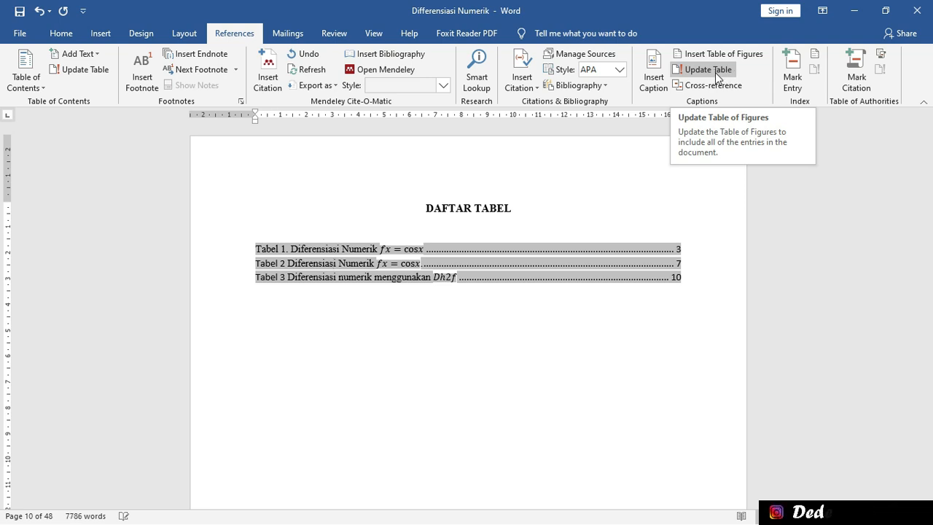
{"action": "left_click", "coordinate": [716, 71]}
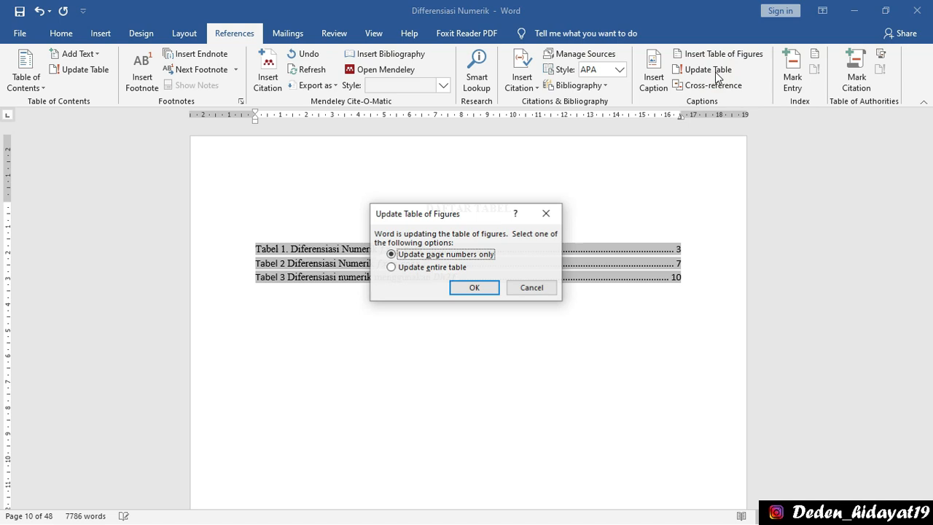
{"action": "left_click", "coordinate": [449, 267]}
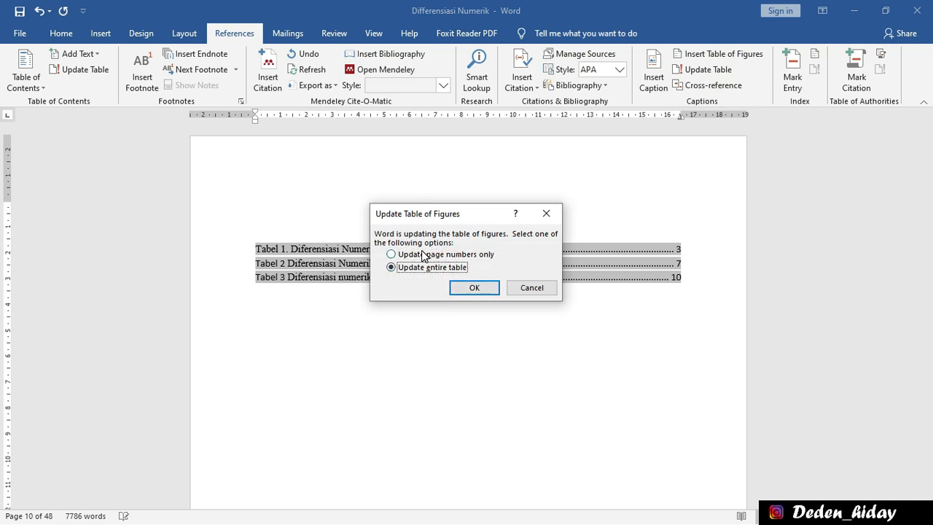
{"action": "left_click", "coordinate": [474, 289]}
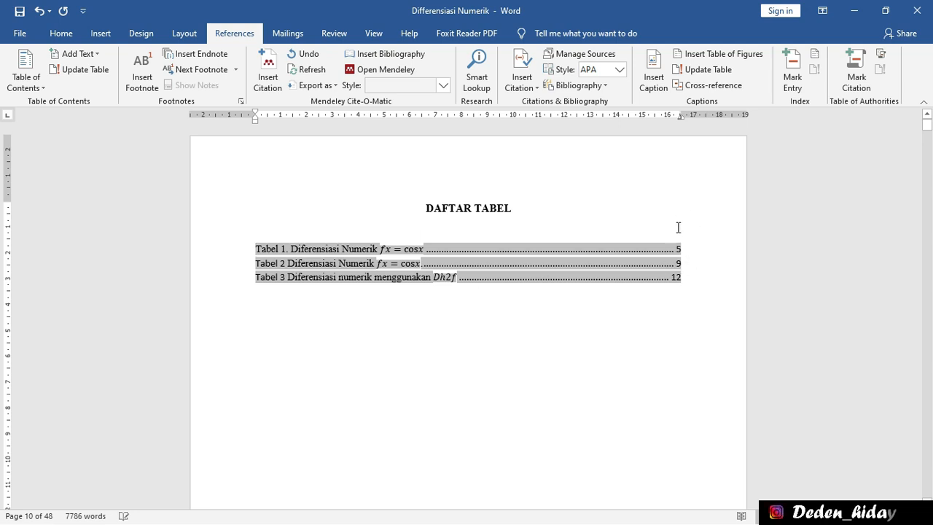
{"action": "left_click", "coordinate": [697, 278]}
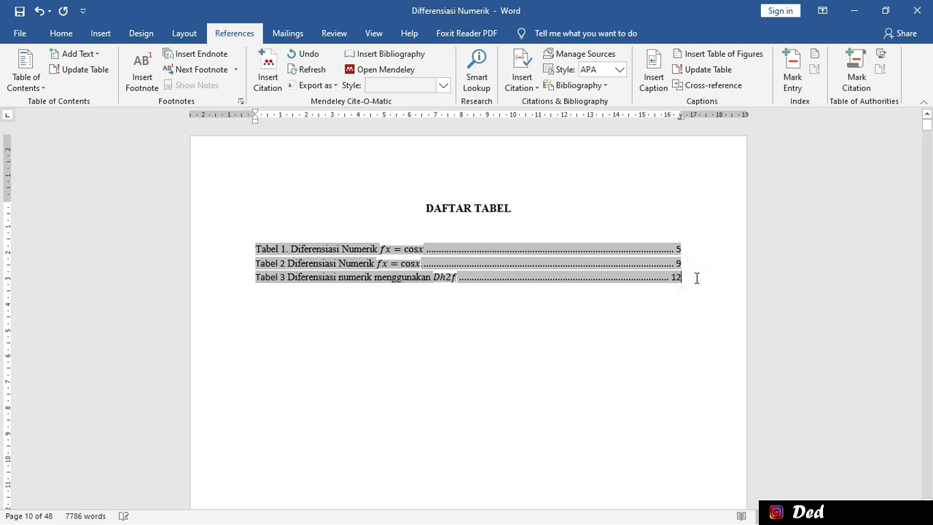
{"action": "key", "text": "Down"}
{"action": "key", "text": "Down"}
{"action": "key", "text": "Down"}
{"action": "key", "text": "Down"}
{"action": "key", "text": "Down"}
{"action": "key", "text": "Down"}
{"action": "key", "text": "Down"}
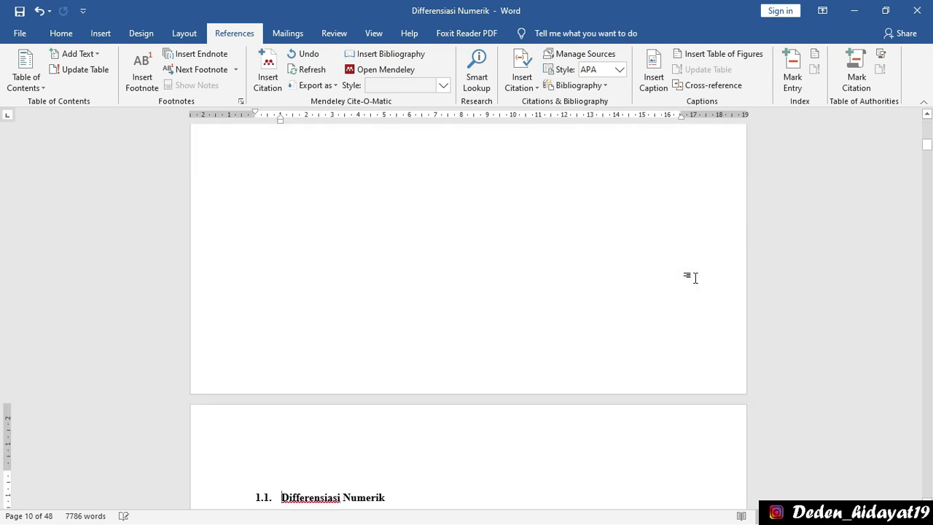
{"action": "key", "text": "Up"}
{"action": "key", "text": "Up"}
{"action": "key", "text": "Up"}
{"action": "key", "text": "Up"}
{"action": "key", "text": "Up"}
{"action": "key", "text": "Up"}
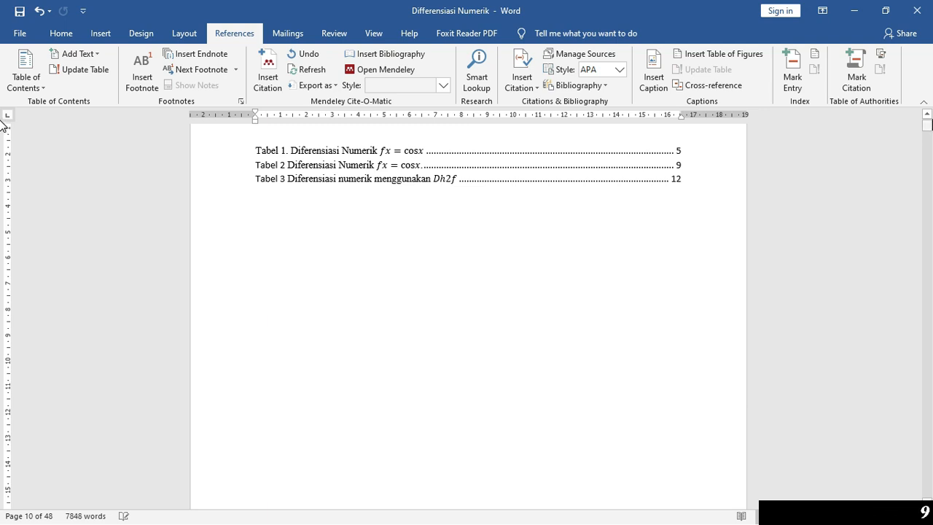
Place the cursor on the blank page after the DAFTAR TABEL page and start a new page from there.
{"action": "left_click_drag", "start_coordinate": [931, 127], "coordinate": [931, 133]}
{"action": "left_click", "coordinate": [505, 195]}
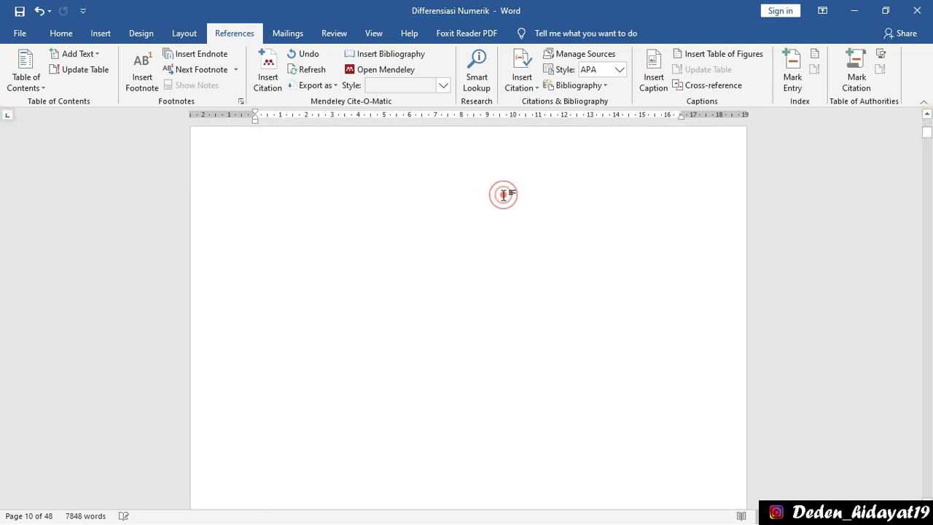
{"action": "left_click", "coordinate": [365, 216]}
{"action": "key", "text": "ctrl+Return"}
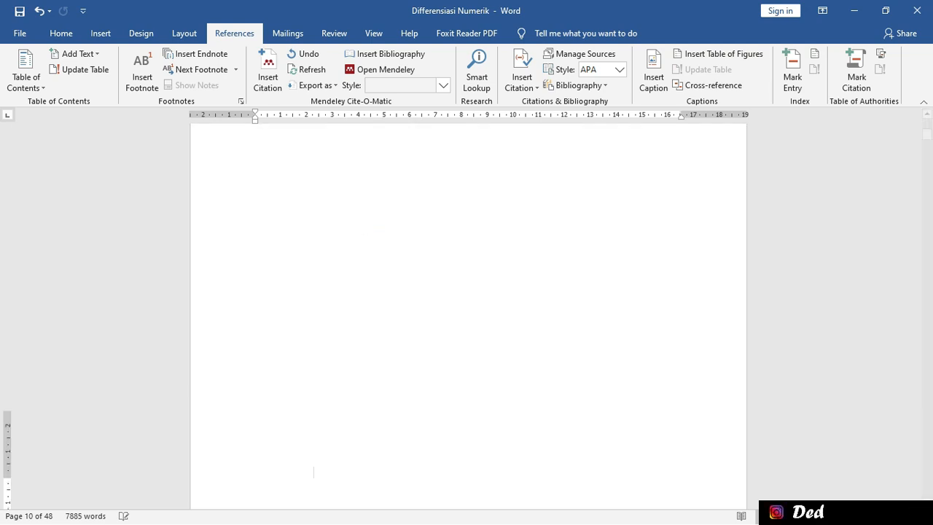
Enter the heading DAFTAR GAMBAR at the top of the new page, correcting the mistyped letters.
{"action": "type", "text": "DAFT"}
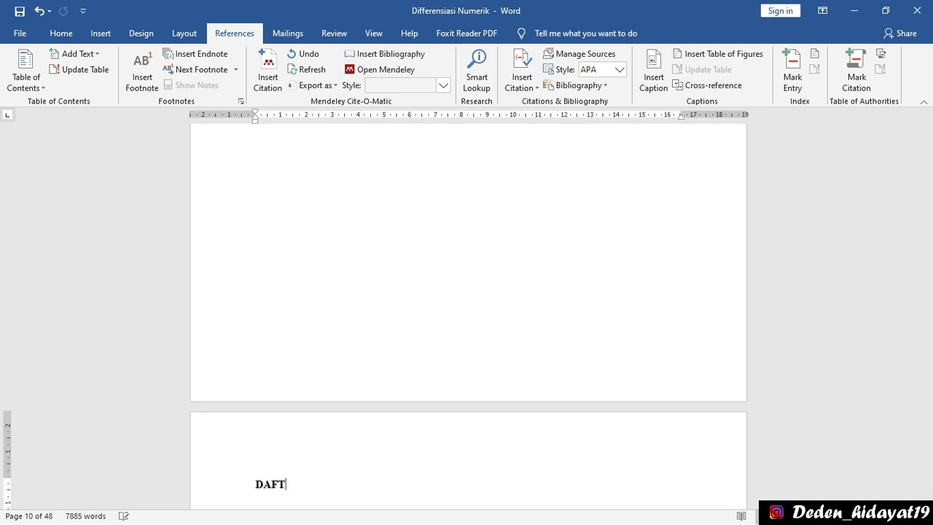
{"action": "type", "text": "RA"}
{"action": "key", "text": "BackSpace"}
{"action": "key", "text": "BackSpace"}
{"action": "key", "text": "BackSpace"}
{"action": "key", "text": "BackSpace"}
{"action": "key", "text": "BackSpace"}
{"action": "key", "text": "BackSpace"}
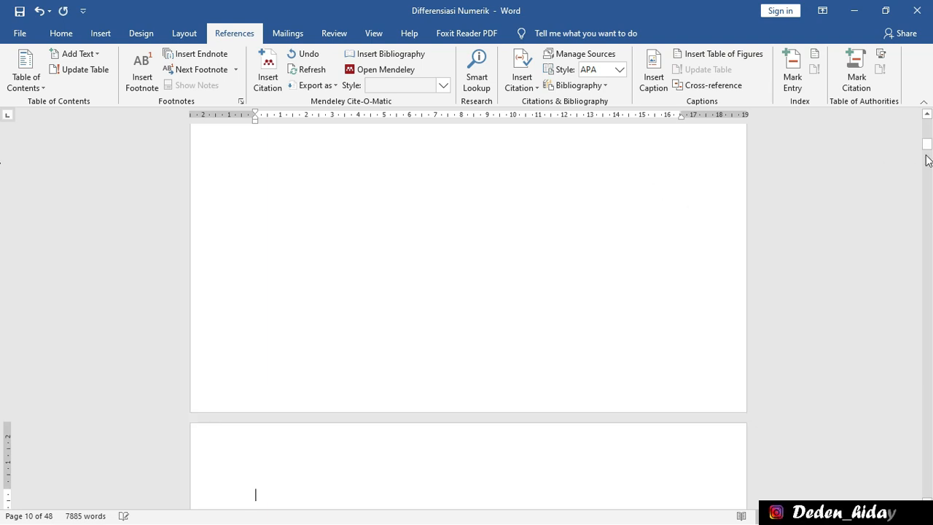
{"action": "left_click_drag", "start_coordinate": [928, 150], "coordinate": [926, 142]}
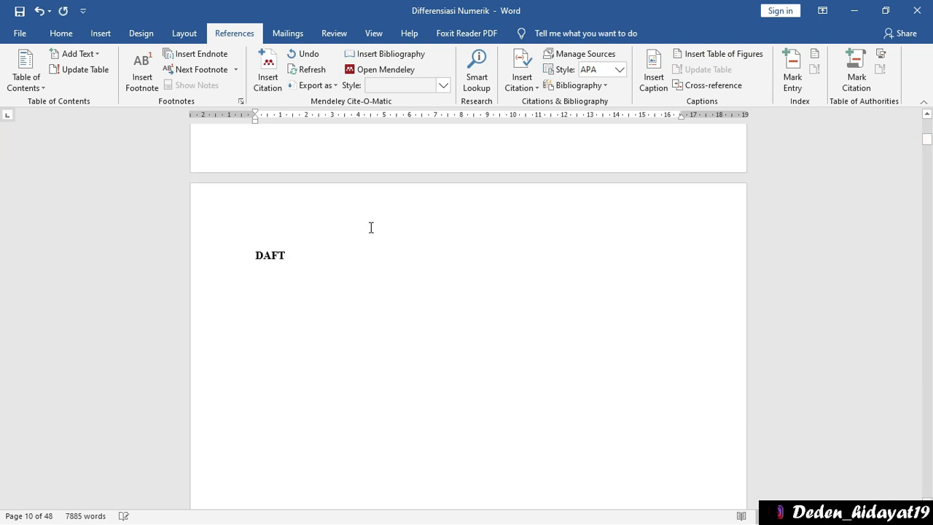
{"action": "left_click", "coordinate": [311, 252]}
{"action": "type", "text": "ar"}
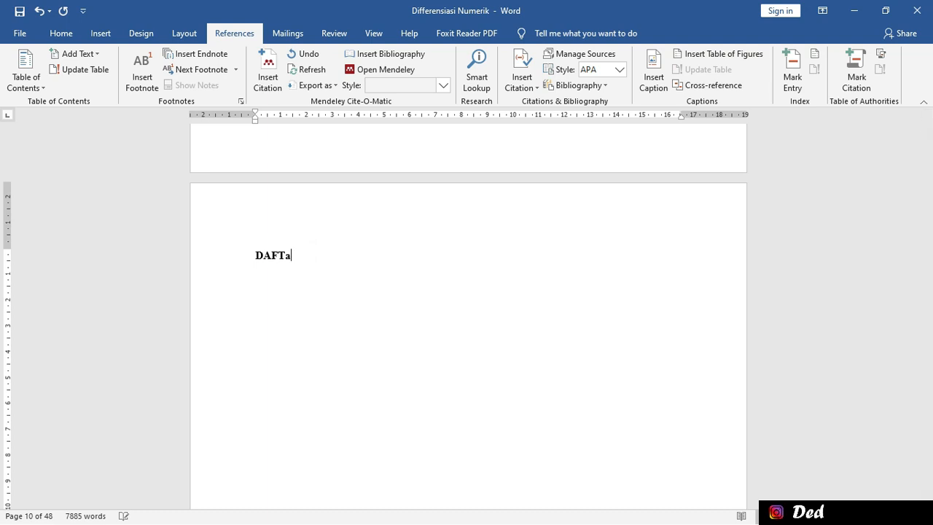
{"action": "key", "text": "BackSpace"}
{"action": "key", "text": "BackSpace"}
{"action": "type", "text": "AR"}
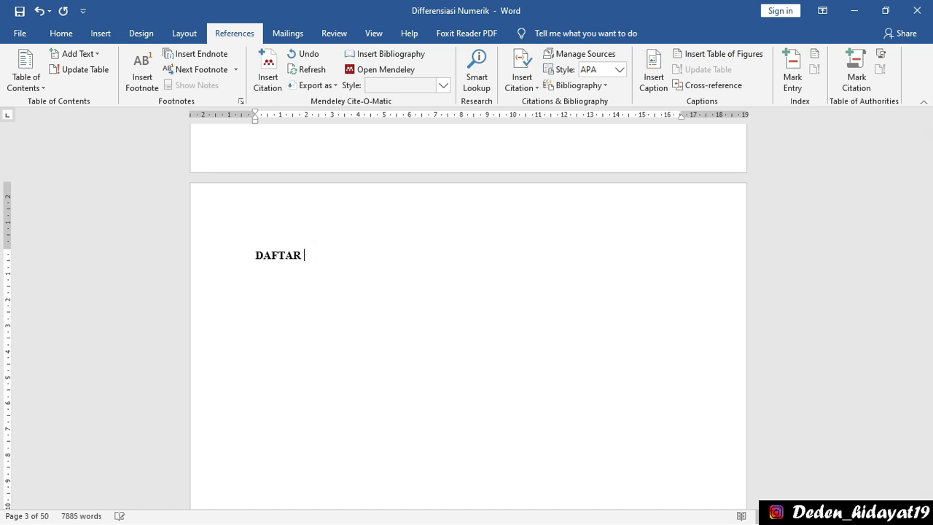
{"action": "type", "text": " GAMBAR"}
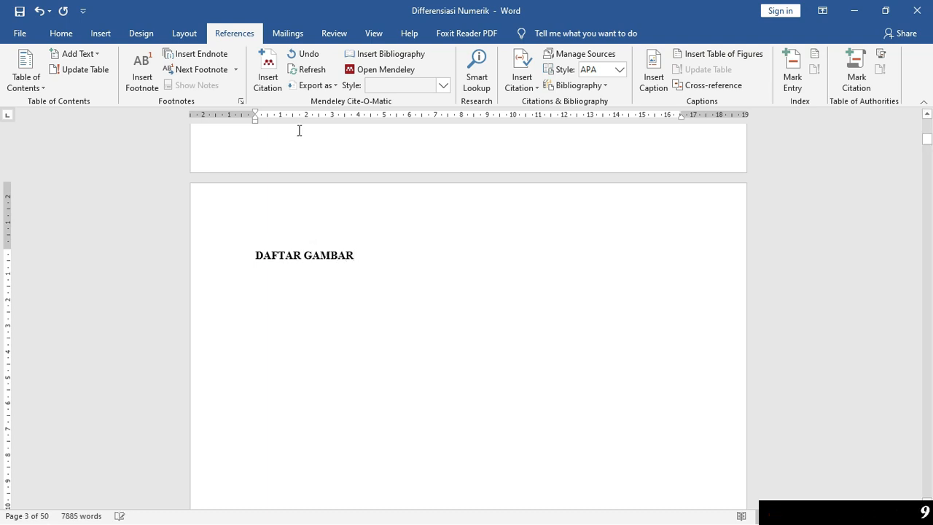
Center the DAFTAR GAMBAR heading and add a justified empty line below it.
{"action": "left_click", "coordinate": [70, 36]}
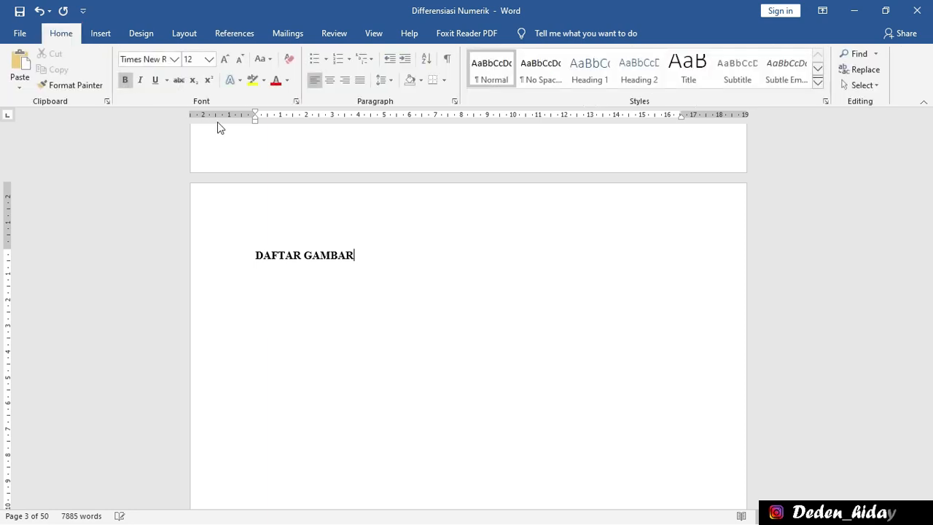
{"action": "left_click", "coordinate": [330, 81]}
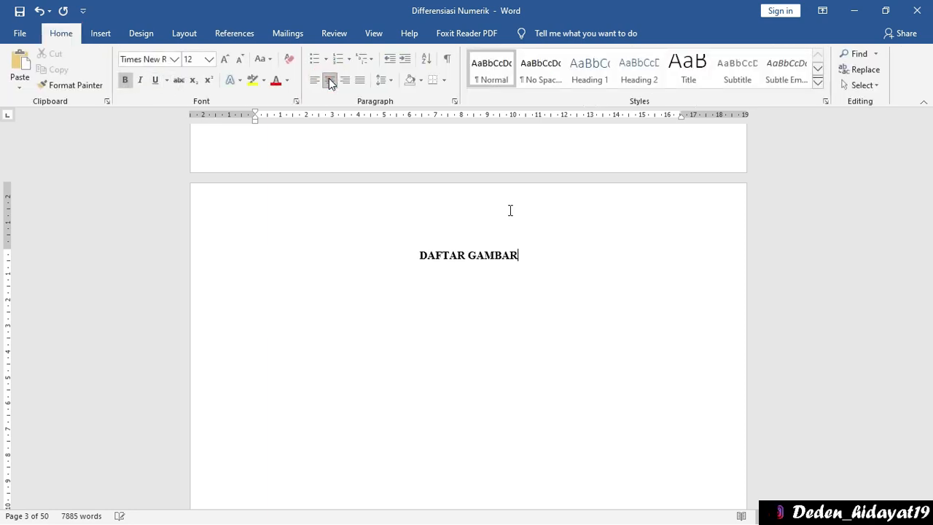
{"action": "key", "text": "Return"}
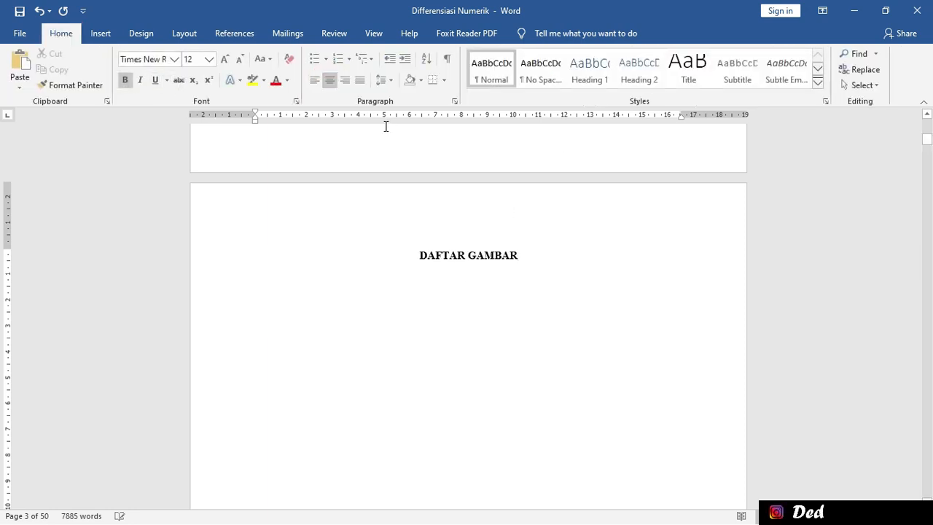
{"action": "left_click", "coordinate": [361, 80]}
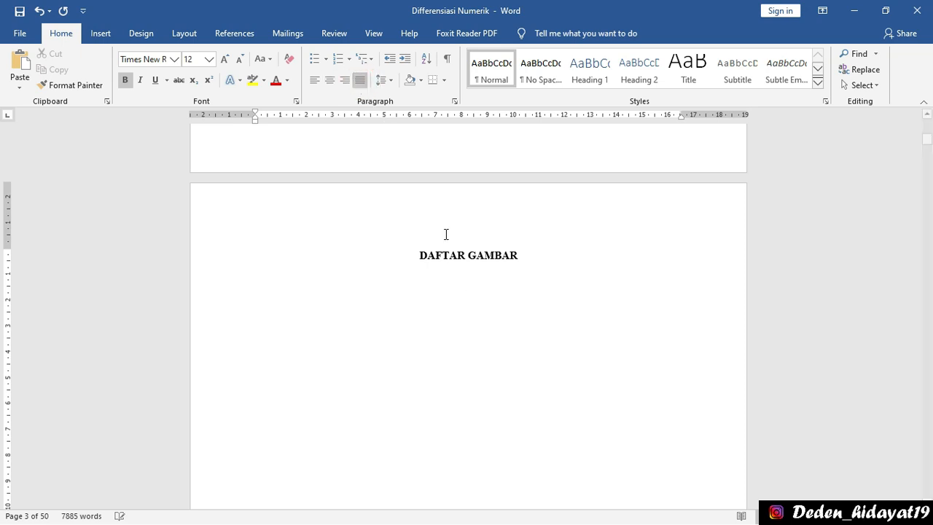
Delete the manually typed "Gambar 1." in front of the caption "Grafik E(h) dari (5.100)" below the first graph.
{"action": "left_click", "coordinate": [926, 143]}
{"action": "left_click_drag", "start_coordinate": [926, 143], "coordinate": [928, 244]}
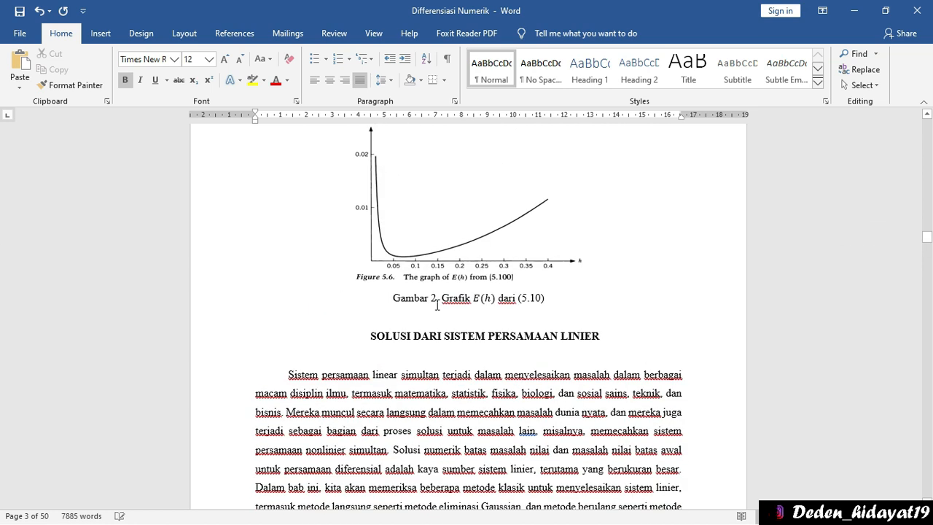
{"action": "left_click", "coordinate": [928, 115]}
{"action": "left_click", "coordinate": [928, 115]}
{"action": "left_click_drag", "start_coordinate": [931, 236], "coordinate": [931, 231]}
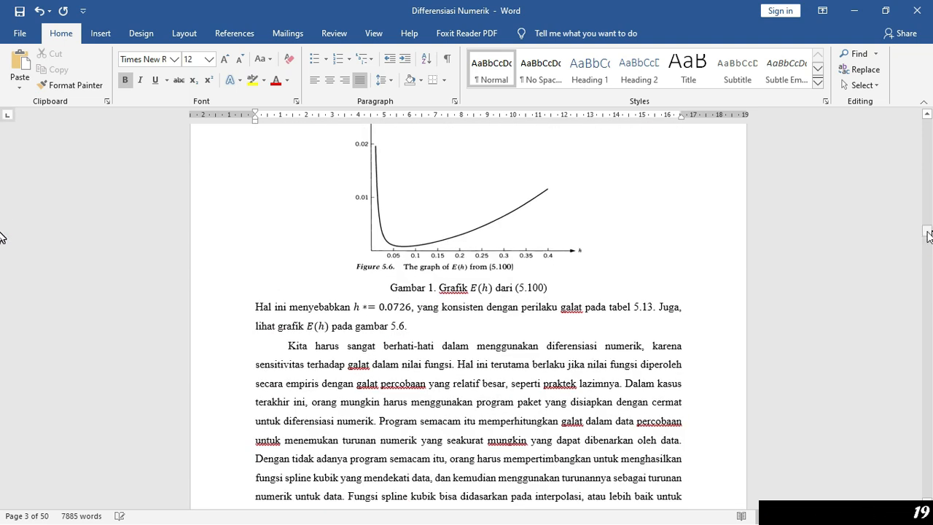
{"action": "left_click", "coordinate": [436, 288]}
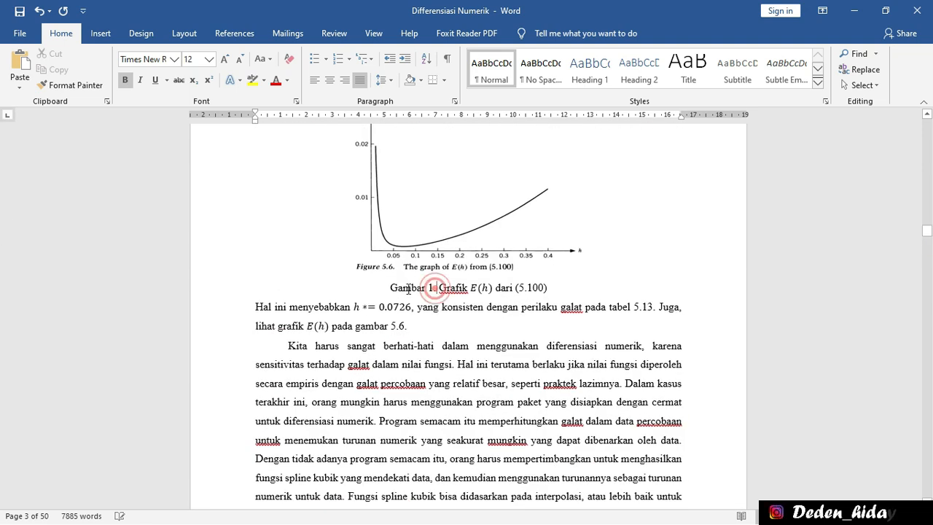
{"action": "left_click_drag", "start_coordinate": [409, 290], "coordinate": [394, 289]}
{"action": "key", "text": "Delete"}
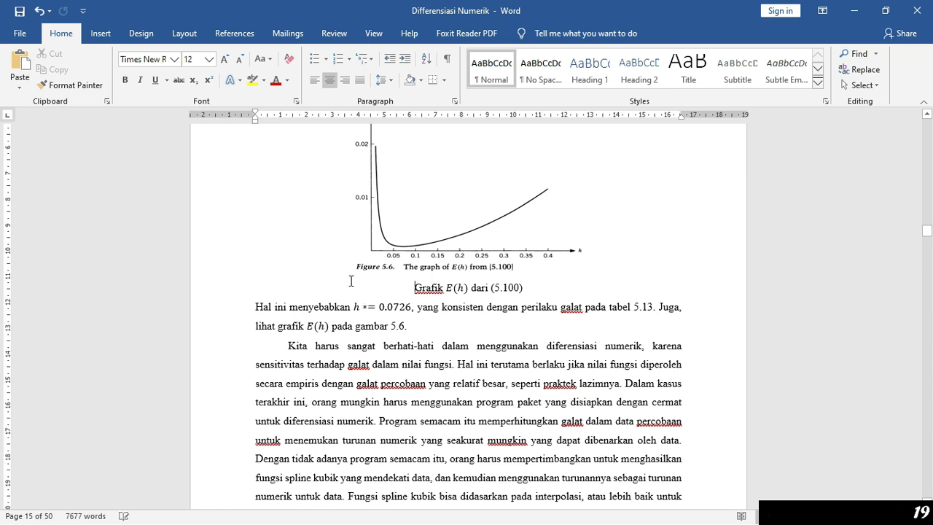
Create a new caption label named Gambar for the caption "Grafik E(h) dari (5.100)".
{"action": "left_click", "coordinate": [237, 36]}
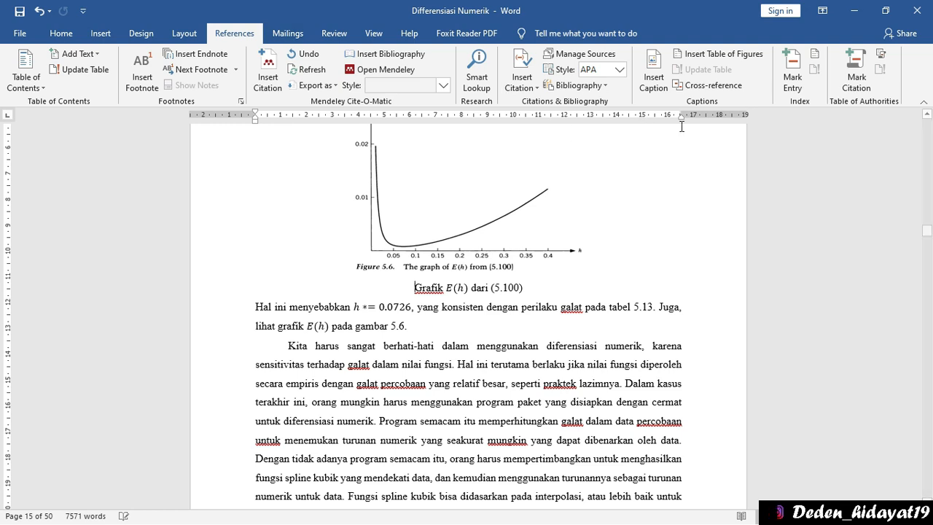
{"action": "left_click", "coordinate": [720, 54]}
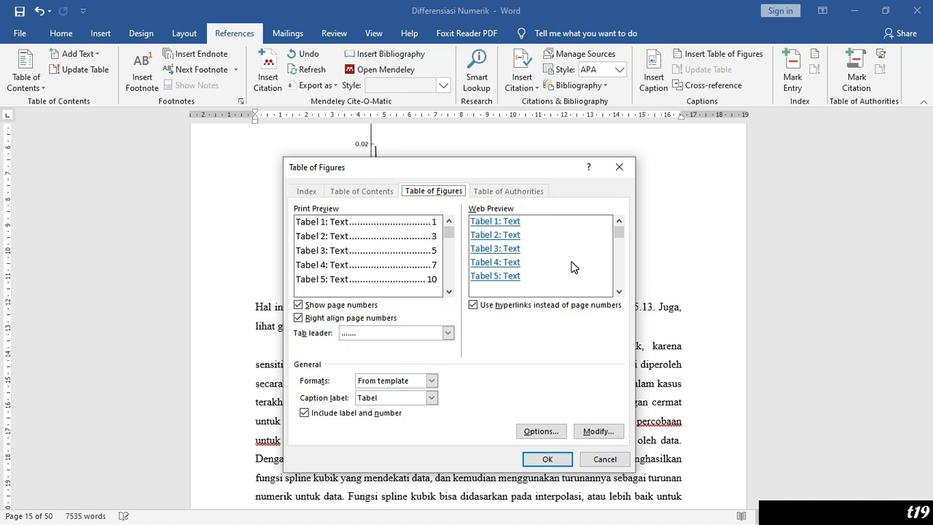
{"action": "left_click", "coordinate": [621, 173]}
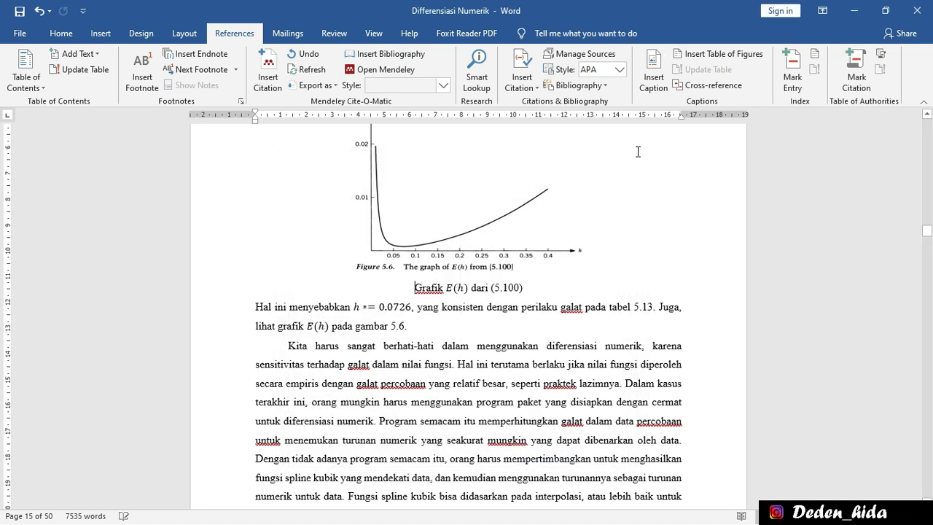
{"action": "left_click", "coordinate": [653, 89]}
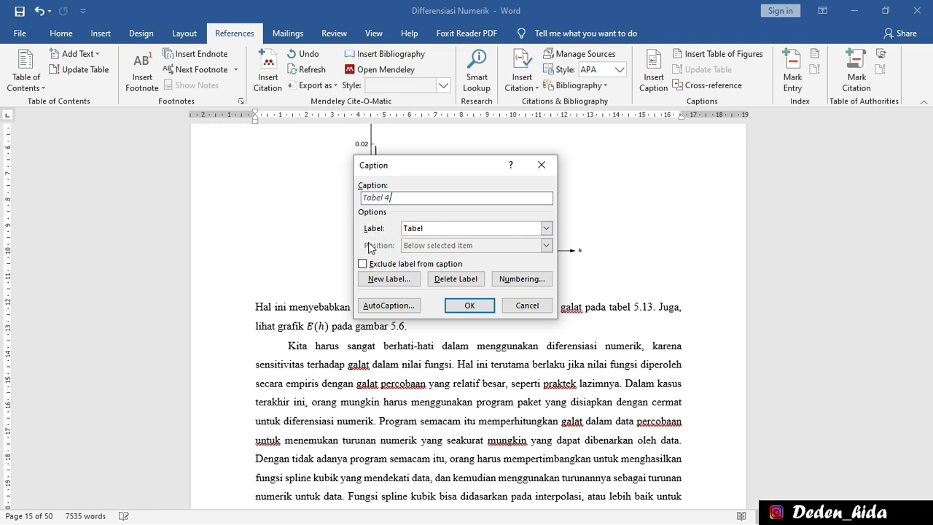
{"action": "left_click", "coordinate": [398, 281]}
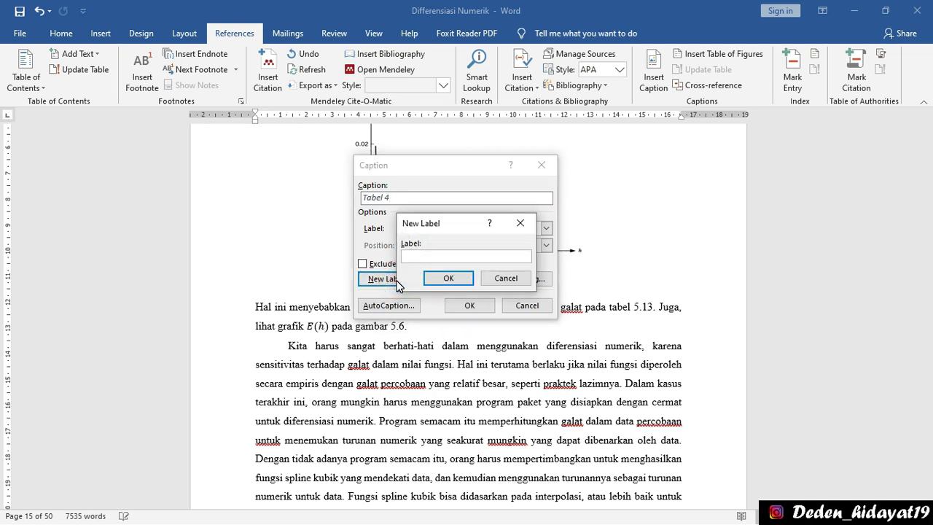
{"action": "key", "text": "BackSpace"}
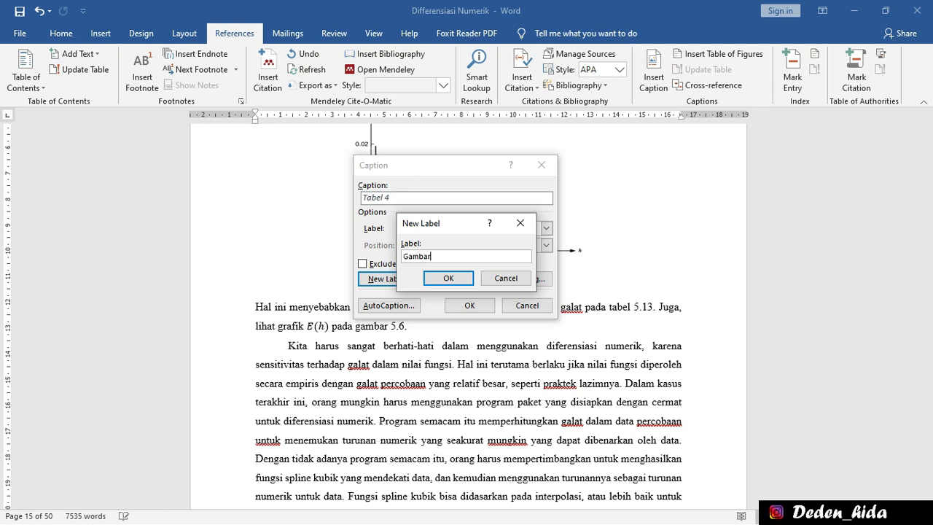
{"action": "left_click", "coordinate": [453, 281]}
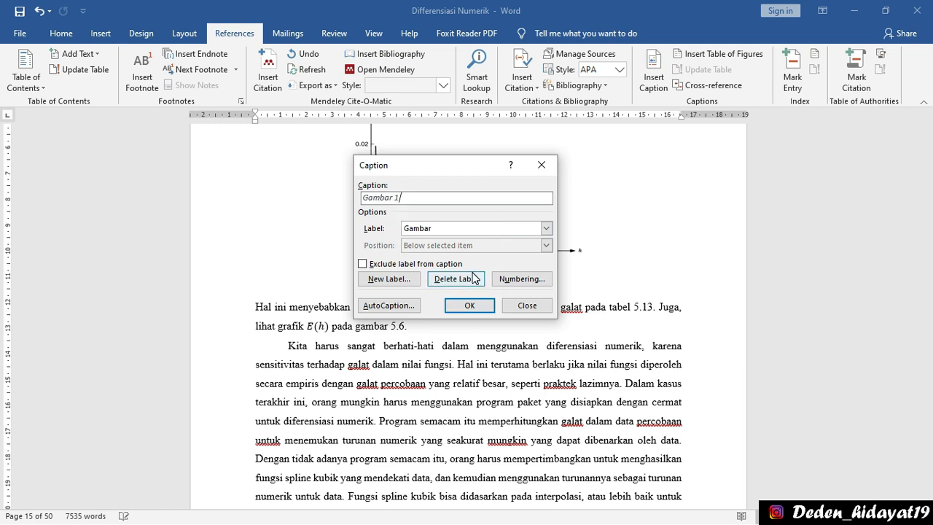
Insert the Gambar 1 caption number before "Grafik E(h) dari (5.100)", then center the caption line and set its font size to 12.
{"action": "left_click", "coordinate": [474, 309]}
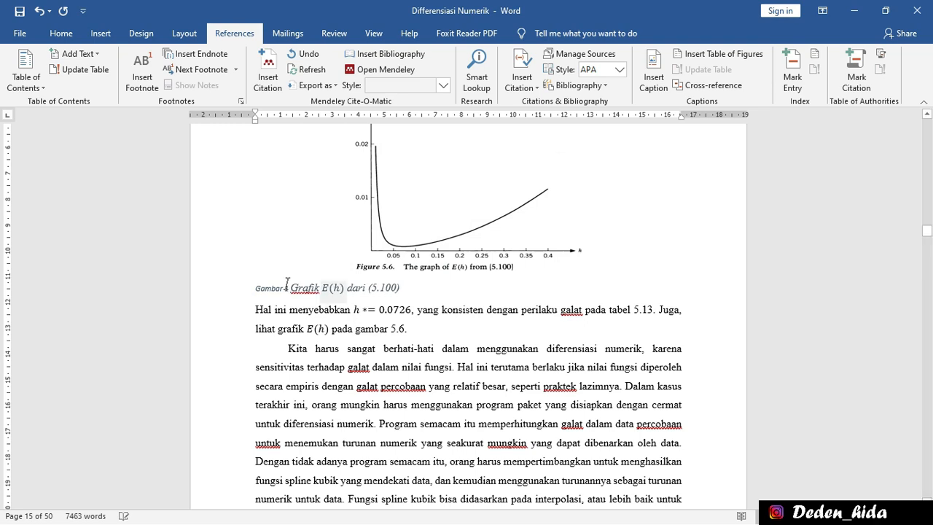
{"action": "left_click", "coordinate": [60, 34]}
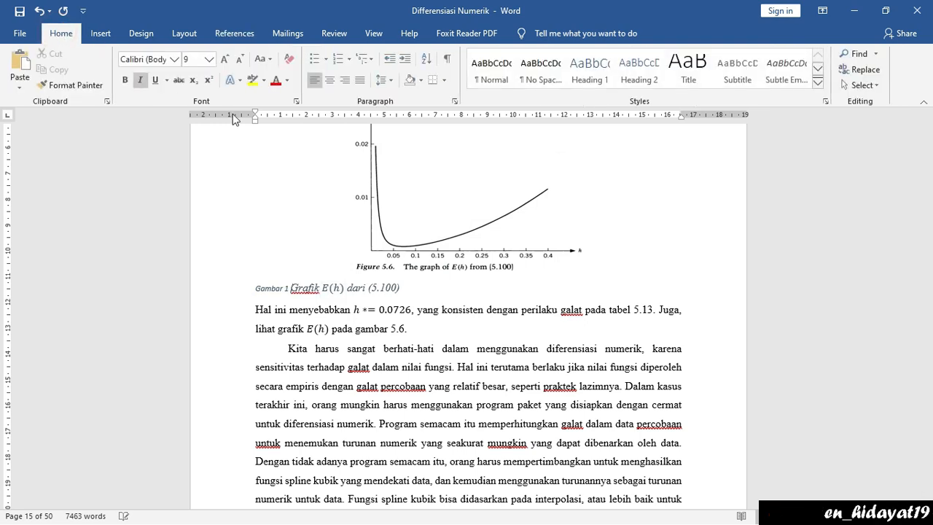
{"action": "left_click", "coordinate": [330, 81]}
{"action": "left_click_drag", "start_coordinate": [554, 287], "coordinate": [397, 288]}
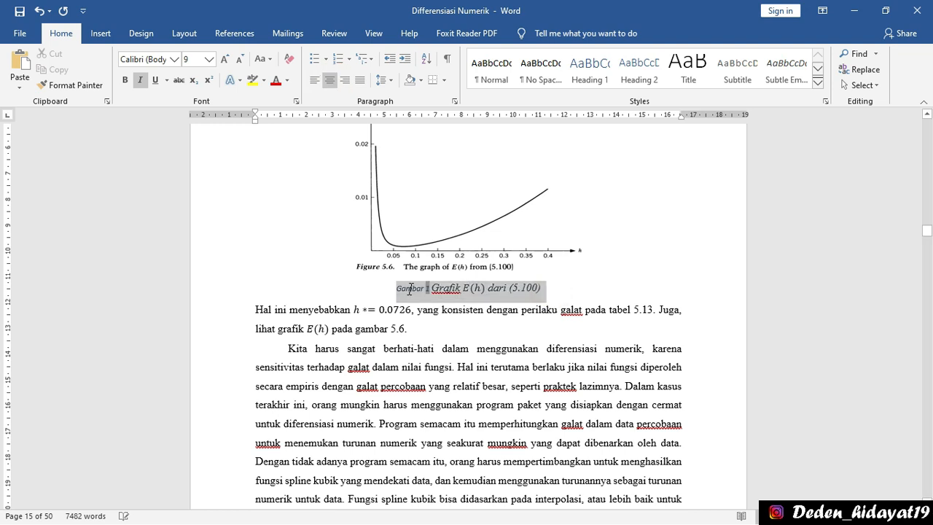
{"action": "left_click", "coordinate": [209, 59]}
{"action": "left_click", "coordinate": [191, 127]}
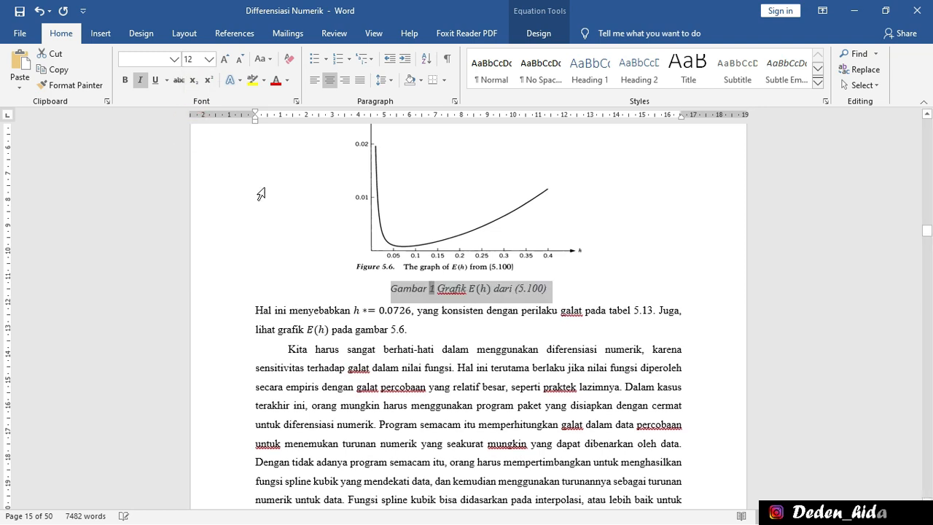
{"action": "left_click", "coordinate": [362, 288]}
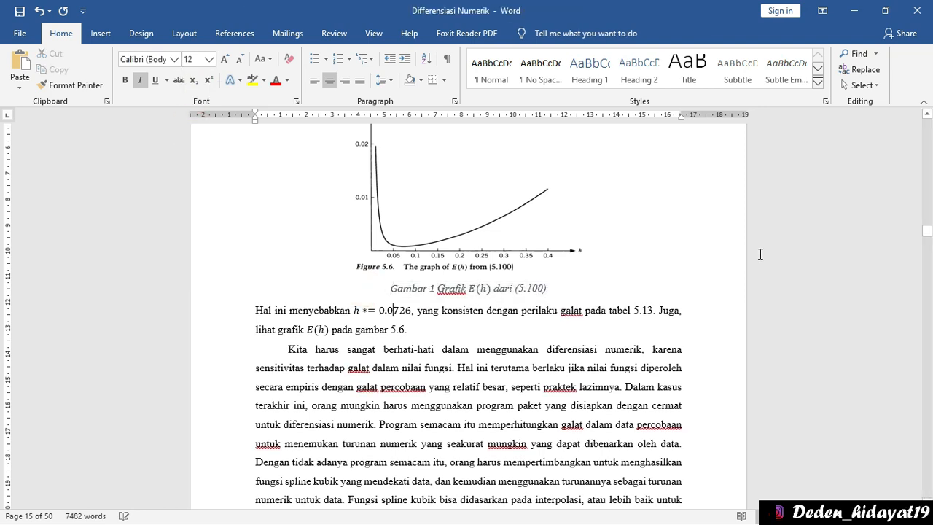
Delete the manually typed "Gambar 2." in front of "Grafik E(h) dari (5.10)" below the second graph and center the line.
{"action": "key", "text": "Down"}
{"action": "key", "text": "Down"}
{"action": "key", "text": "Down"}
{"action": "key", "text": "Down"}
{"action": "key", "text": "Down"}
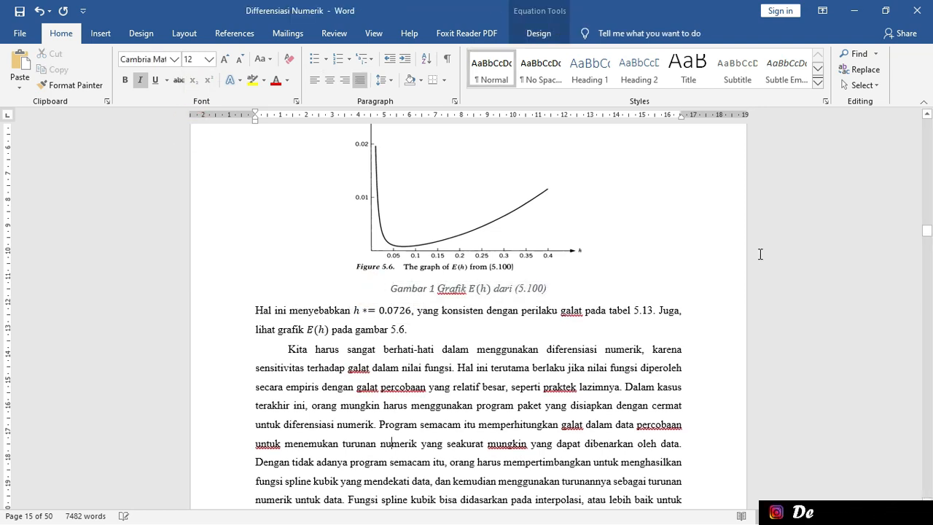
{"action": "left_click_drag", "start_coordinate": [927, 230], "coordinate": [928, 238]}
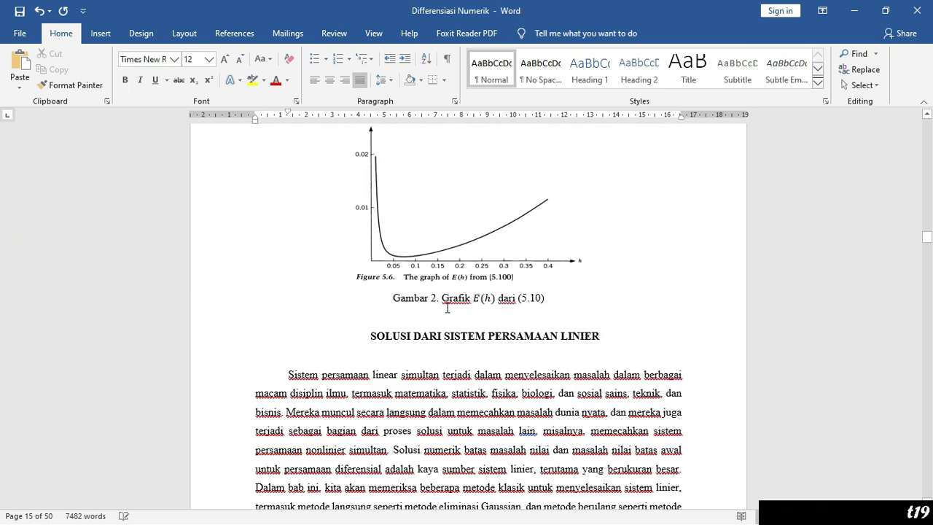
{"action": "left_click_drag", "start_coordinate": [439, 299], "coordinate": [393, 299]}
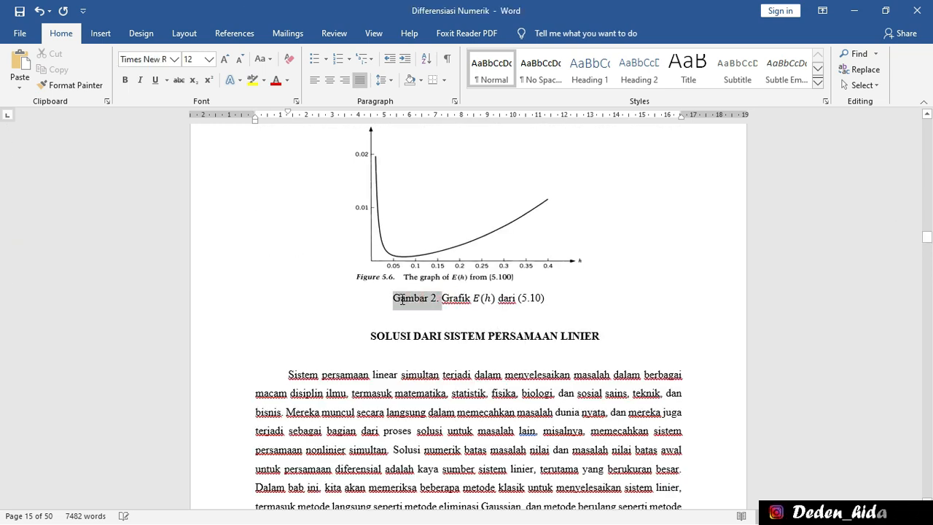
{"action": "key", "text": "BackSpace"}
{"action": "key", "text": "ctrl+e"}
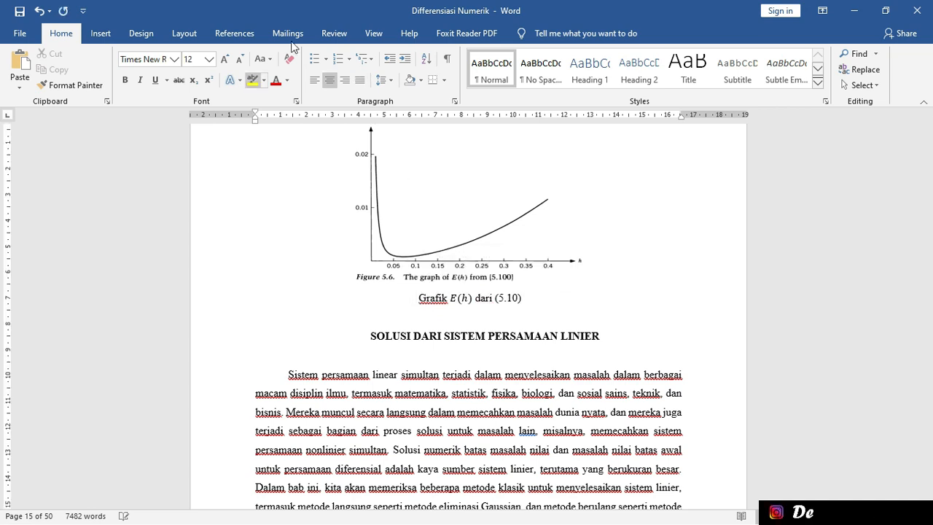
Insert a Gambar 2 caption number before "Grafik E(h) dari (5.10)" and center the caption line.
{"action": "left_click", "coordinate": [235, 37]}
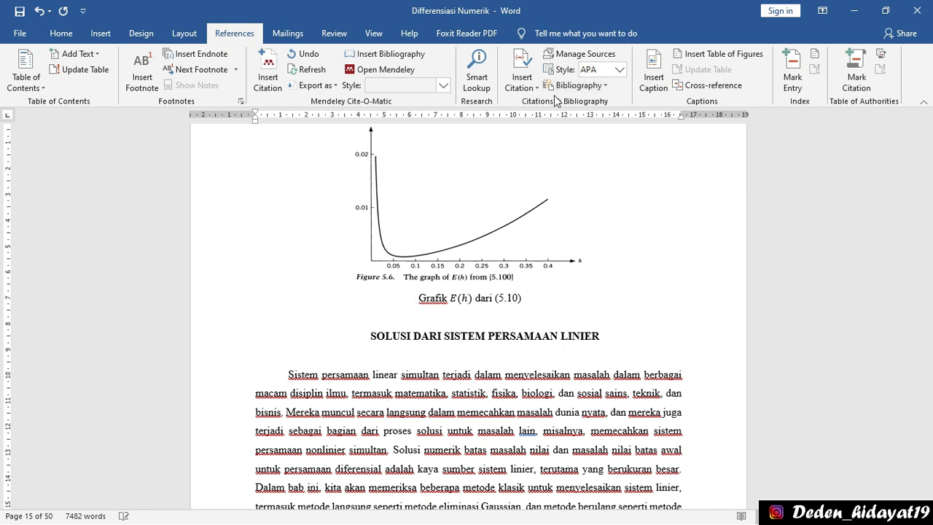
{"action": "left_click", "coordinate": [647, 89]}
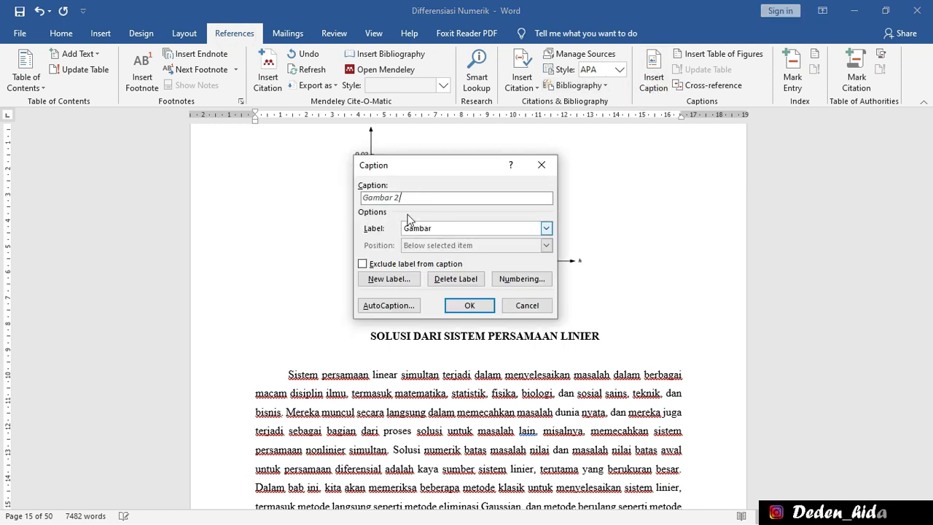
{"action": "left_click", "coordinate": [470, 305]}
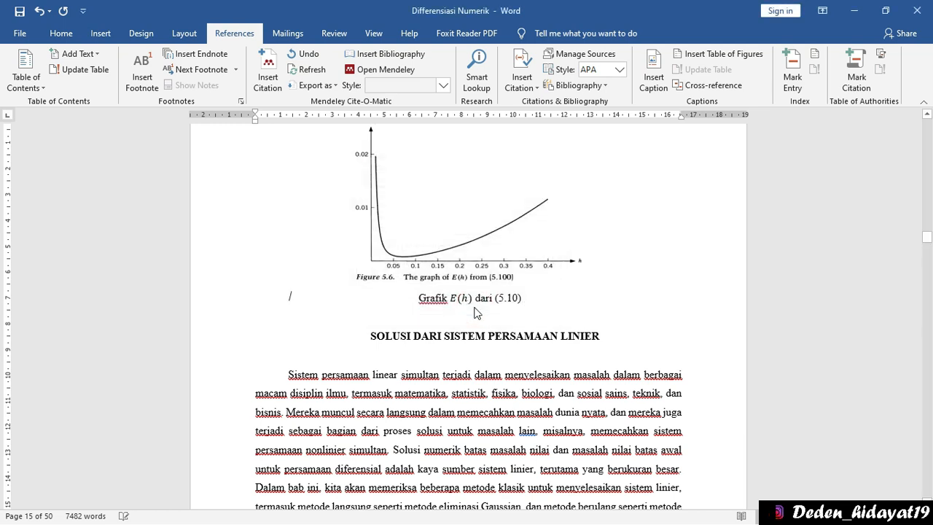
{"action": "left_click", "coordinate": [61, 34]}
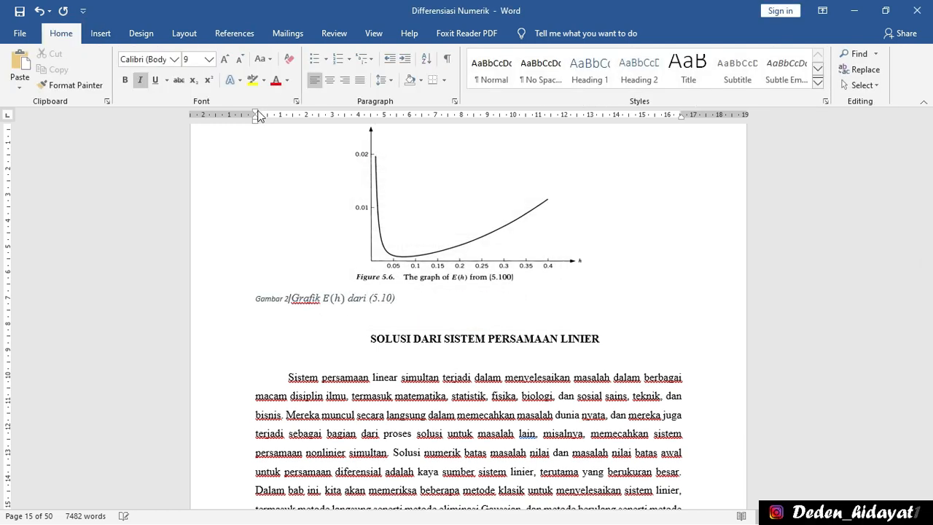
{"action": "left_click", "coordinate": [328, 85]}
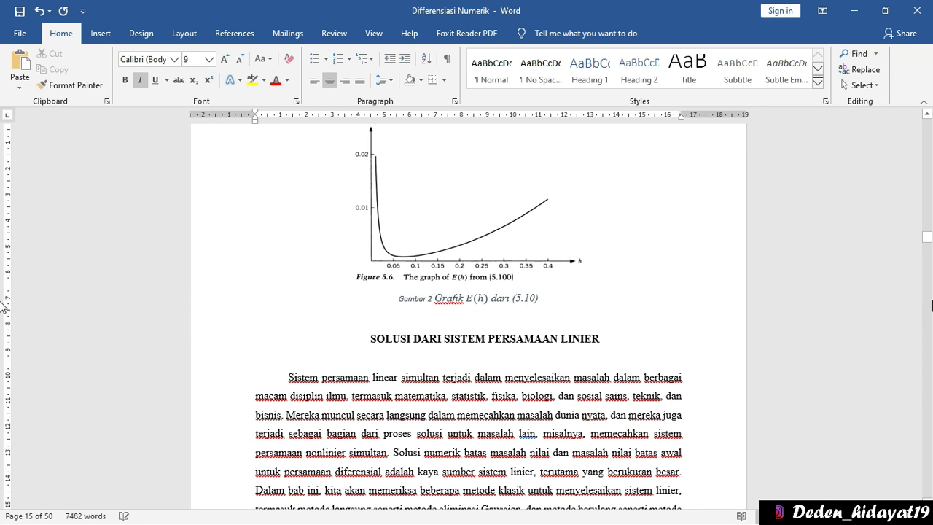
Insert a table of figures with the caption label Gambar on the empty line below the DAFTAR GAMBAR heading.
{"action": "left_click_drag", "start_coordinate": [926, 236], "coordinate": [927, 139]}
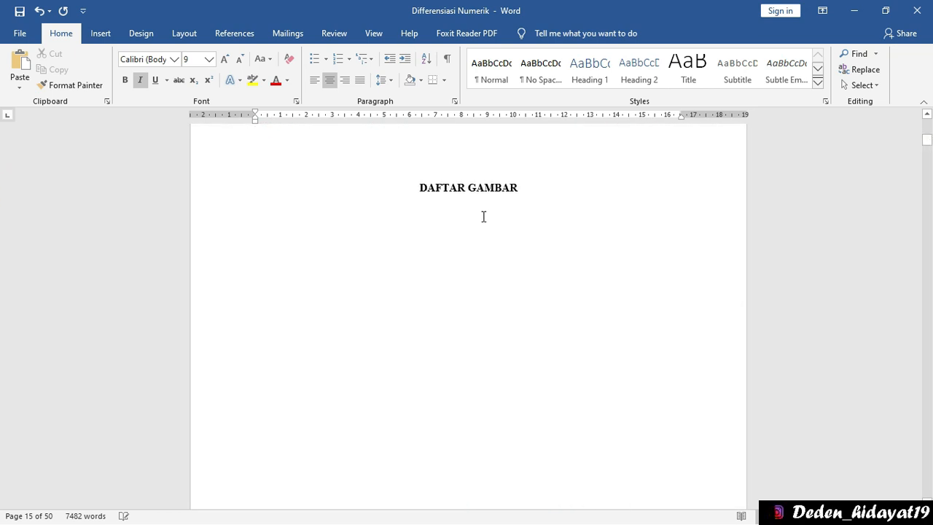
{"action": "left_click", "coordinate": [354, 227]}
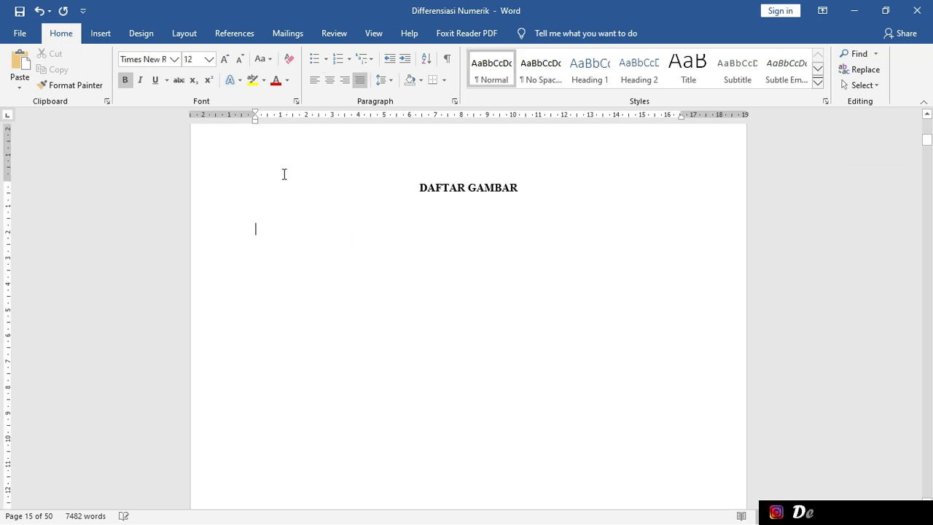
{"action": "left_click", "coordinate": [241, 35]}
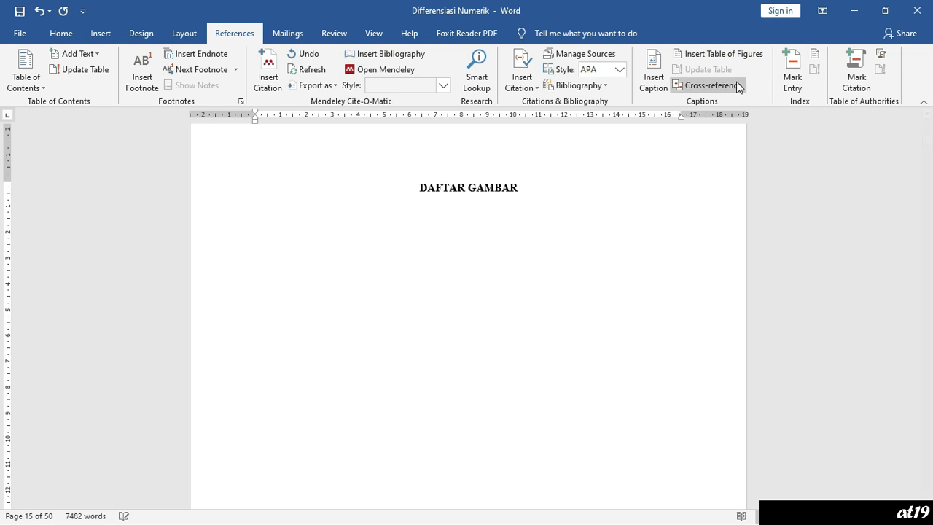
{"action": "left_click", "coordinate": [723, 54]}
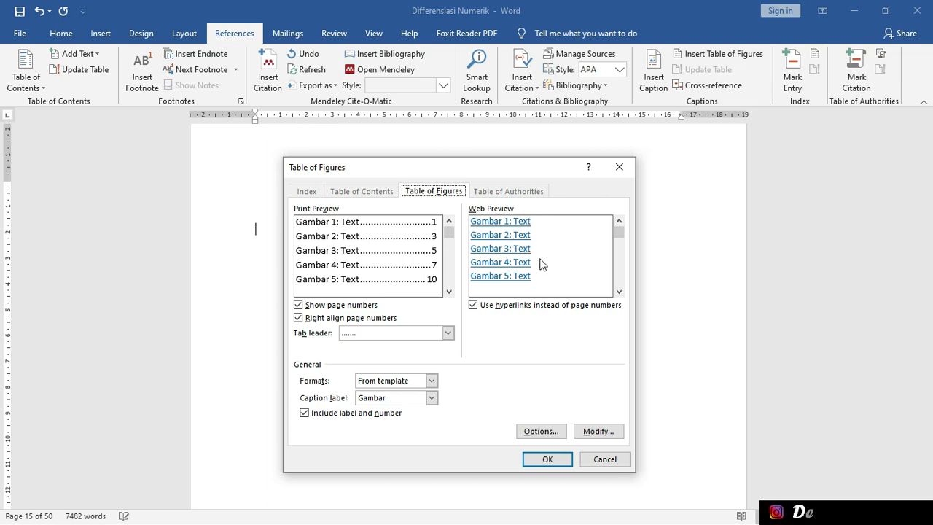
{"action": "left_click", "coordinate": [432, 398]}
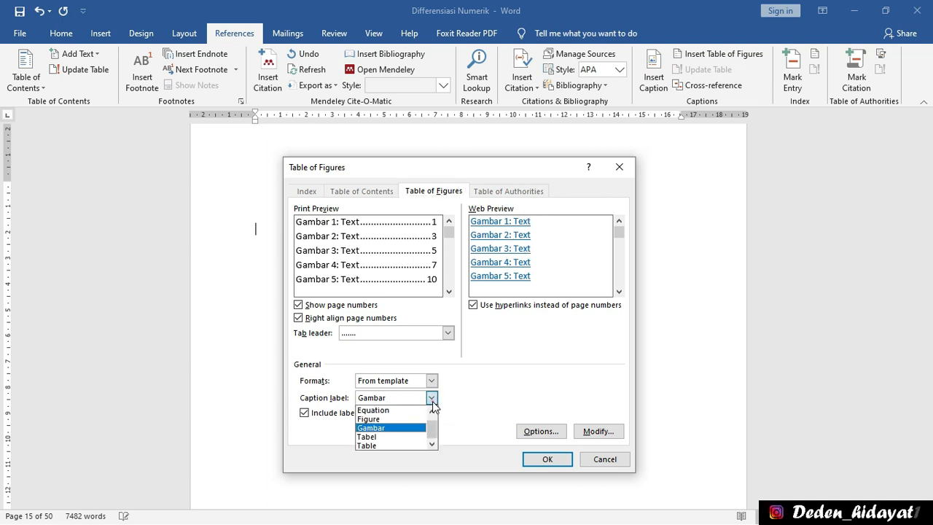
{"action": "left_click", "coordinate": [408, 436]}
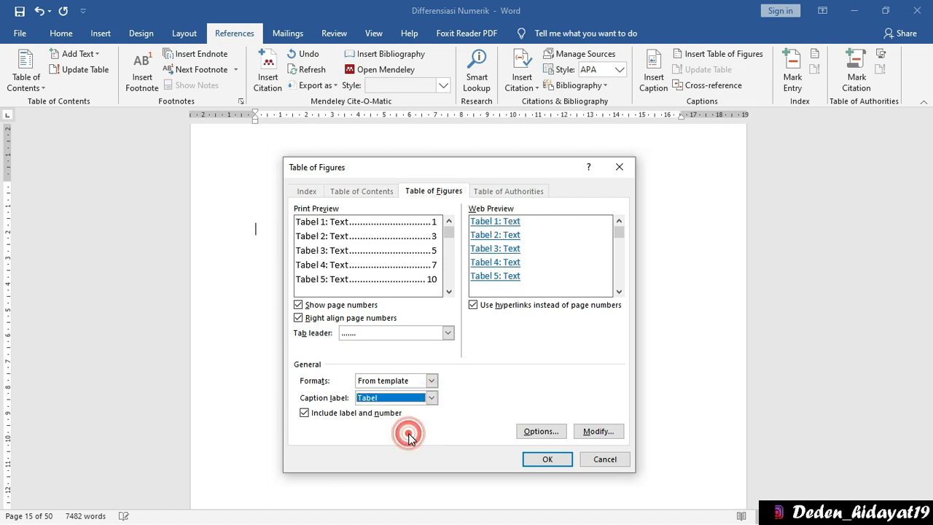
{"action": "left_click", "coordinate": [432, 398]}
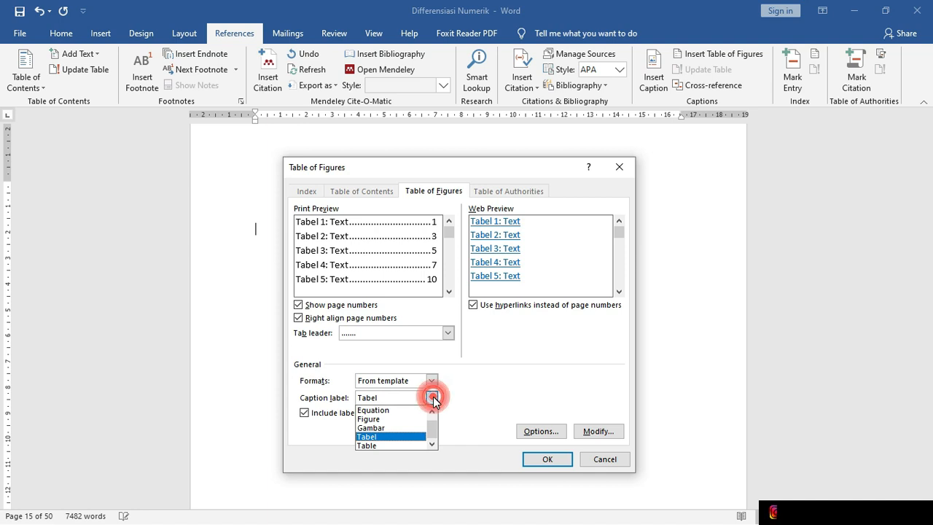
{"action": "left_click", "coordinate": [401, 429]}
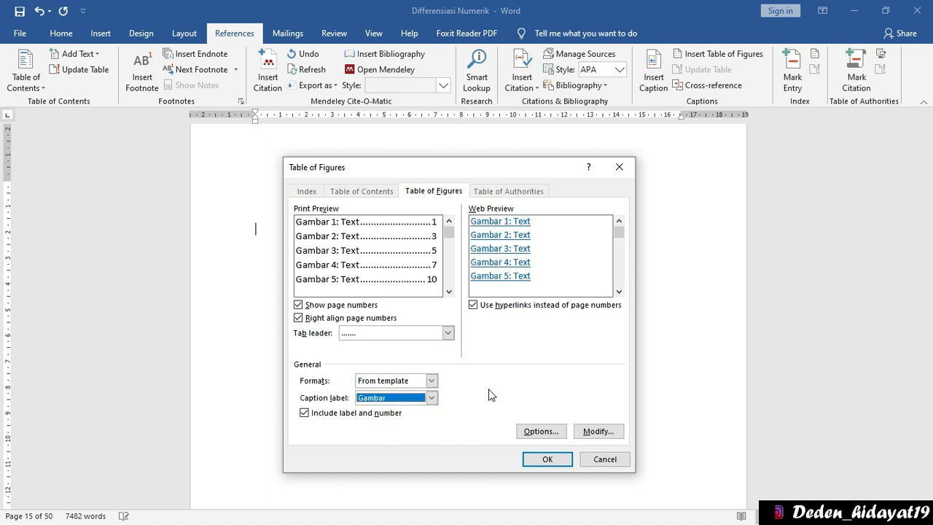
{"action": "left_click", "coordinate": [546, 461]}
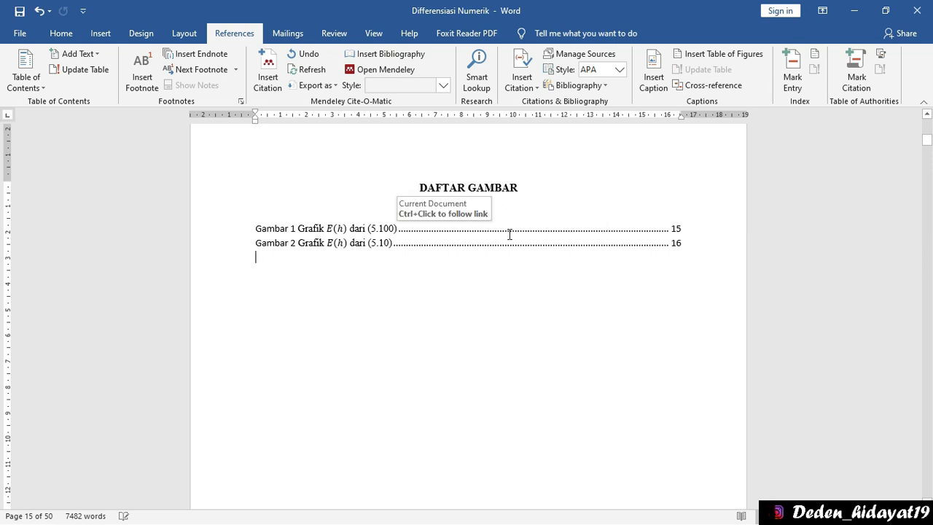
{"action": "double_click", "coordinate": [489, 278]}
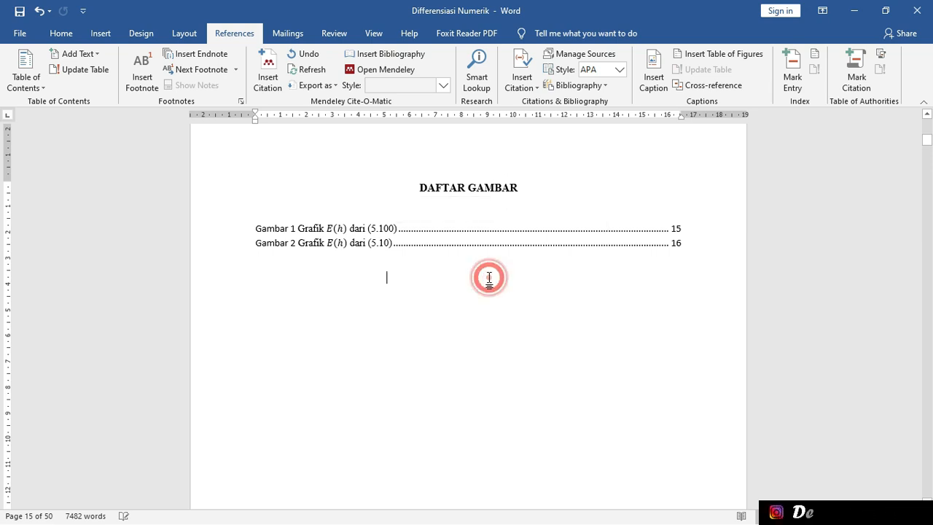